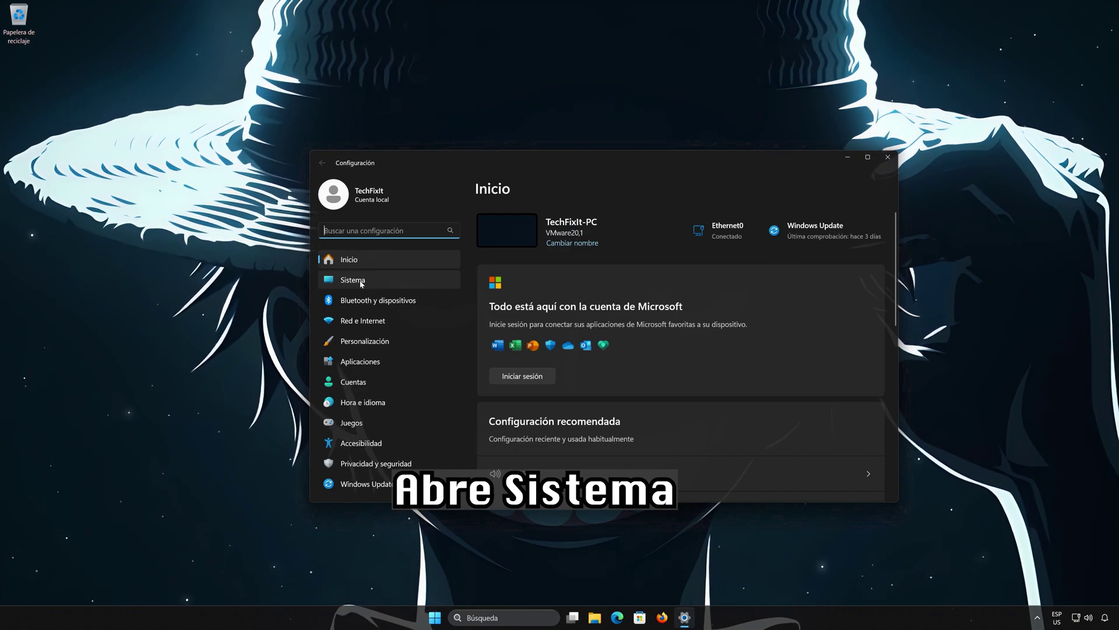
Open the list of other troubleshooters (Otros solucionadores de problemas) in the Sistema settings.
click(362, 282)
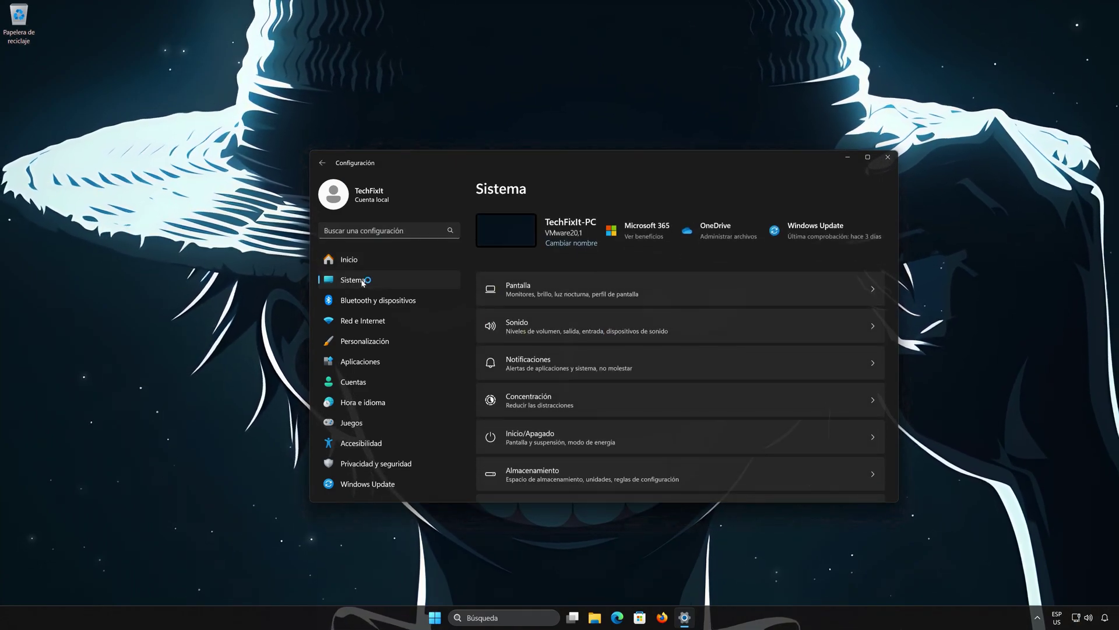
scroll(643, 356, down, 3)
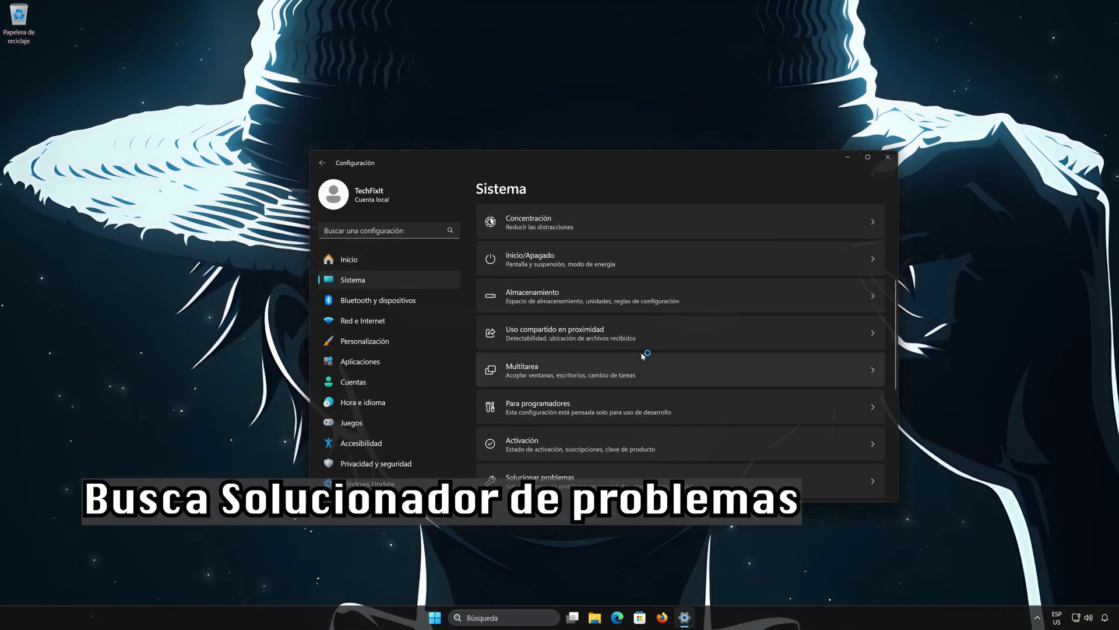
scroll(643, 356, down, 2)
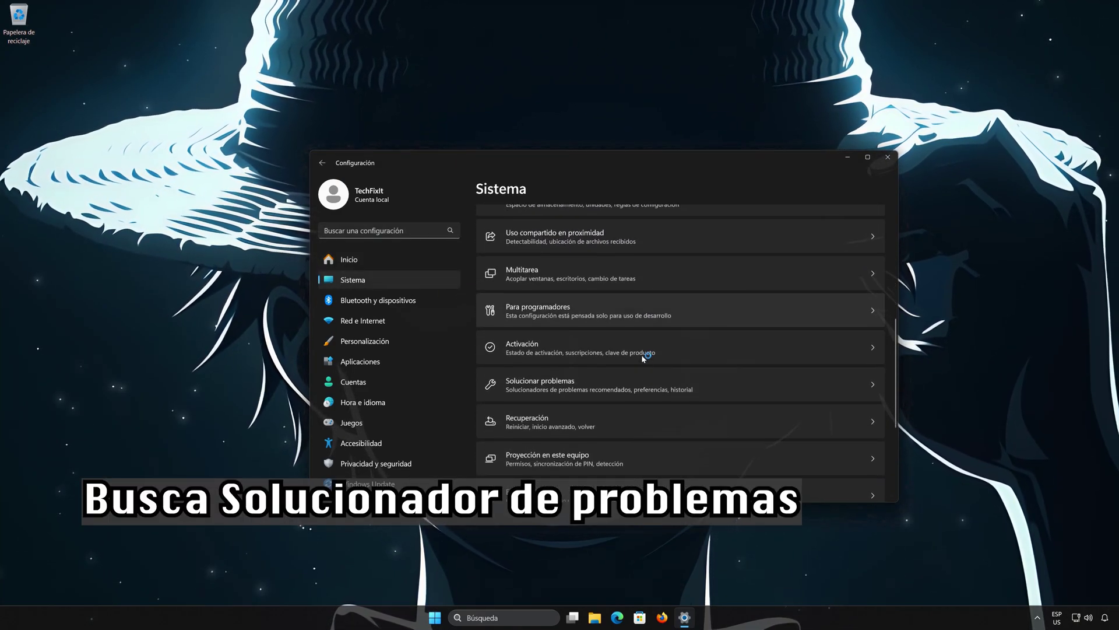
click(575, 397)
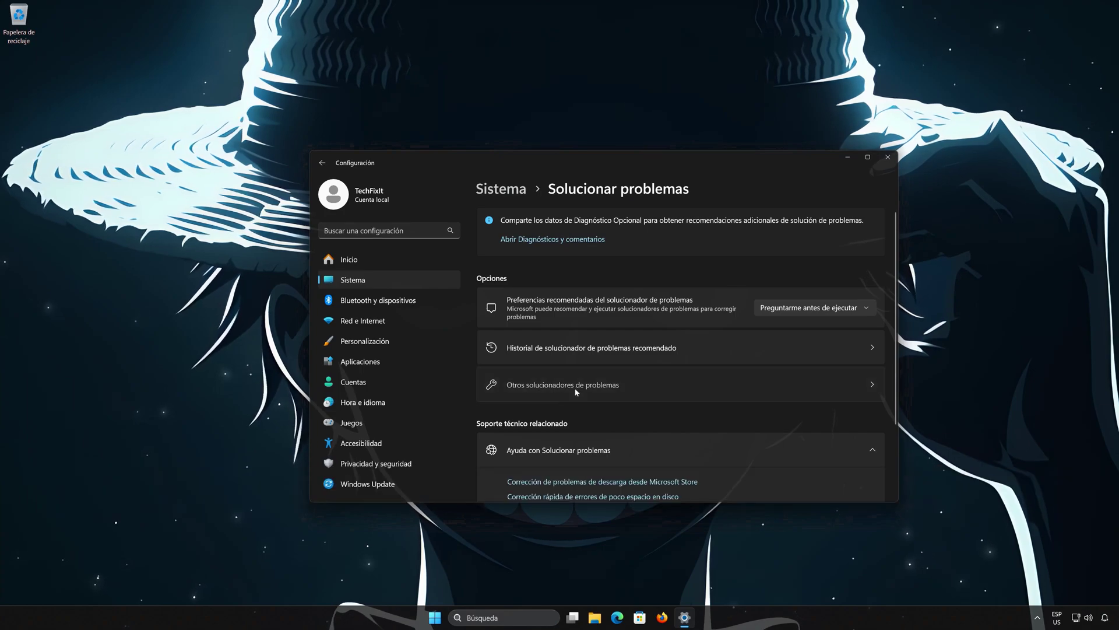
click(575, 391)
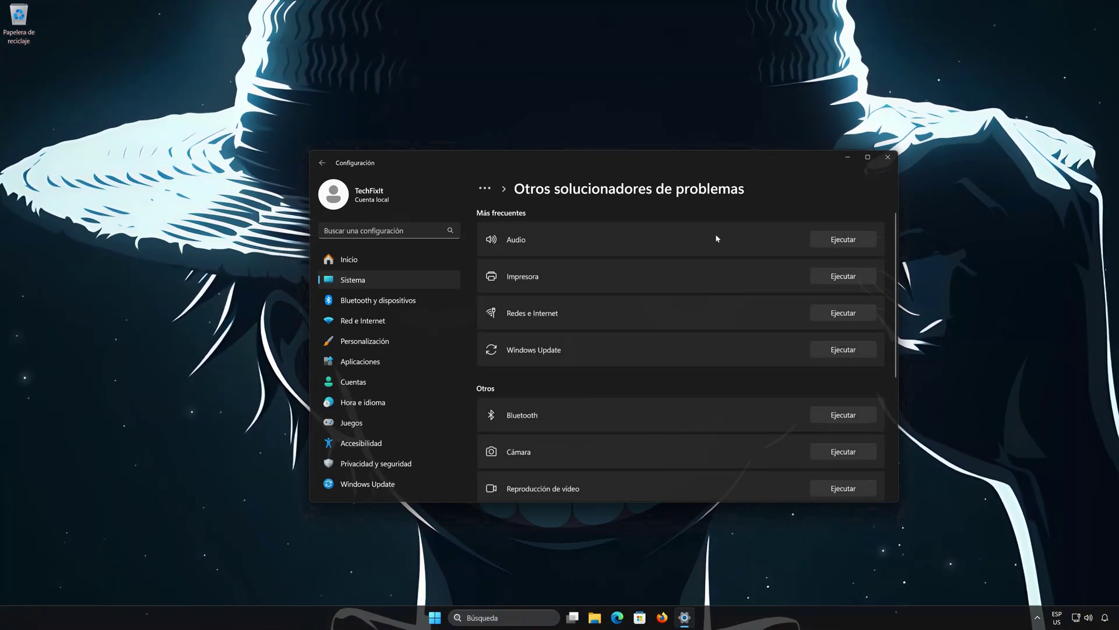
Run the Servicio de transferencia inteligente en segundo plano troubleshooter, closing Configuración, and finish it by answering Sí to the problem being resolved.
scroll(717, 239, down, 3)
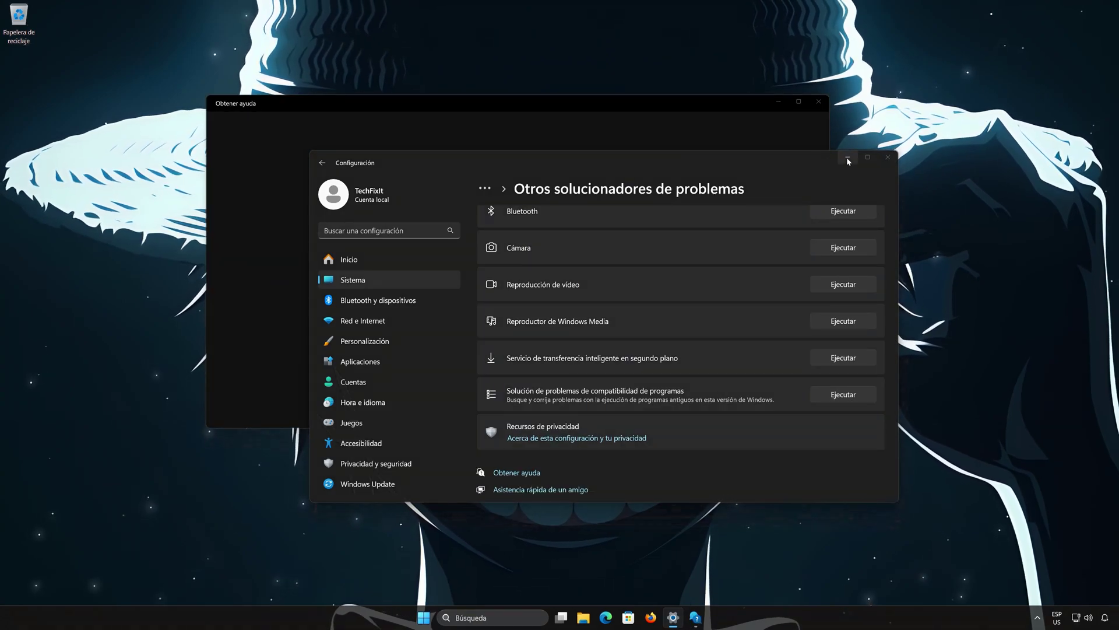
click(887, 158)
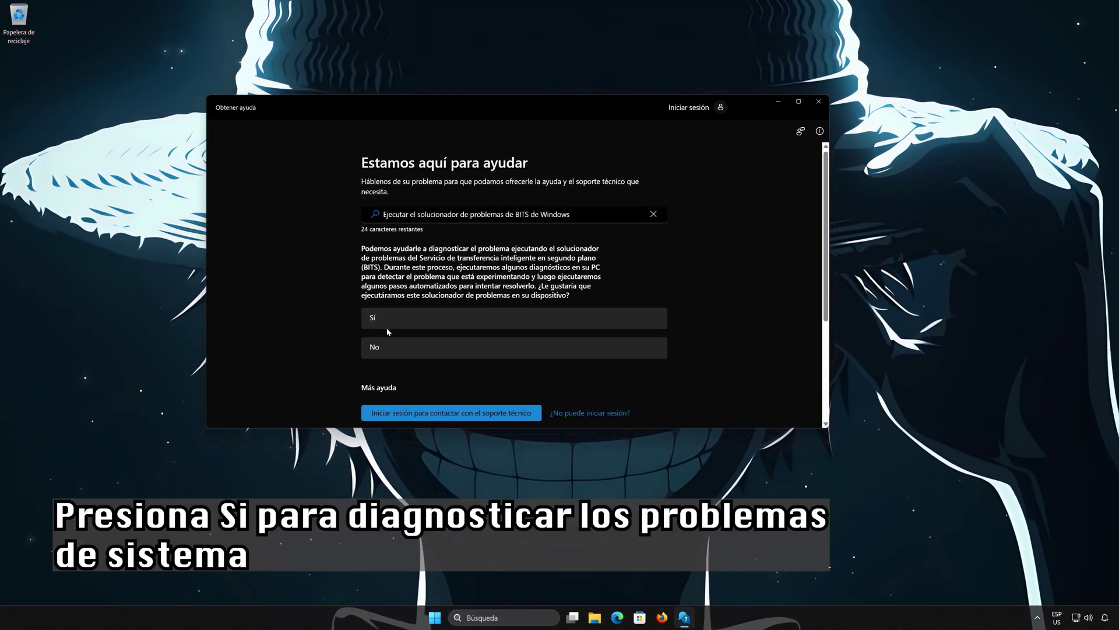
click(396, 322)
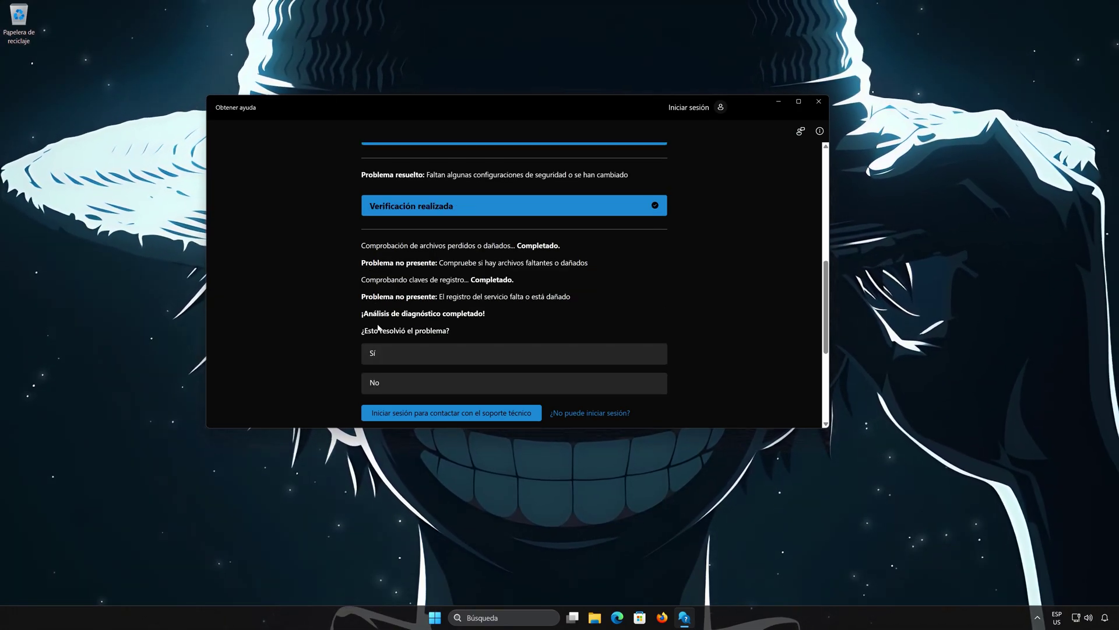
click(416, 357)
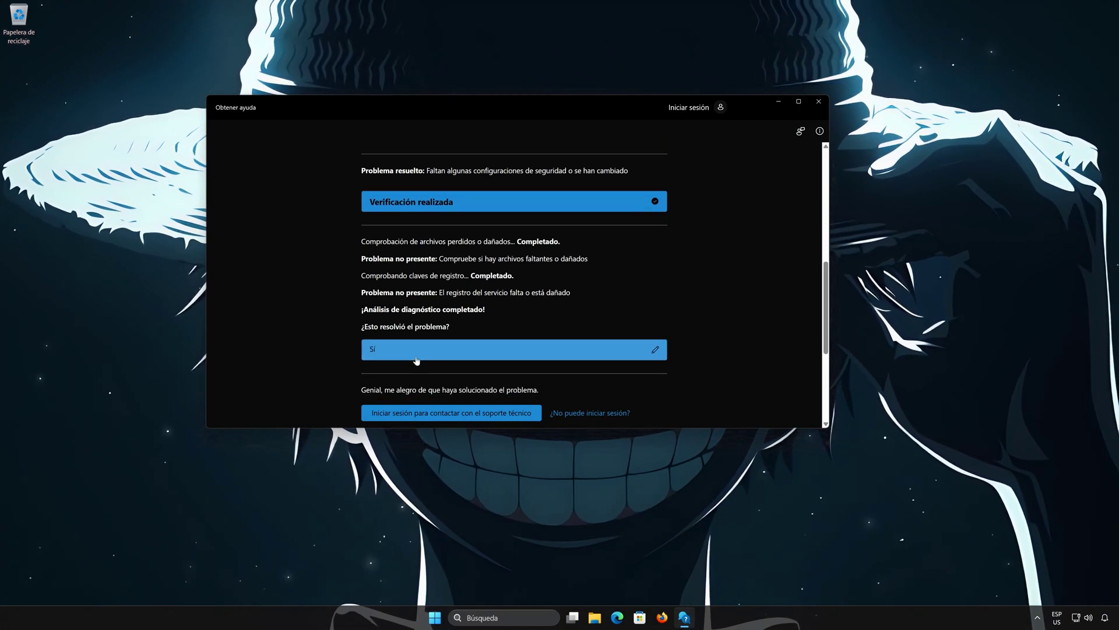
click(818, 102)
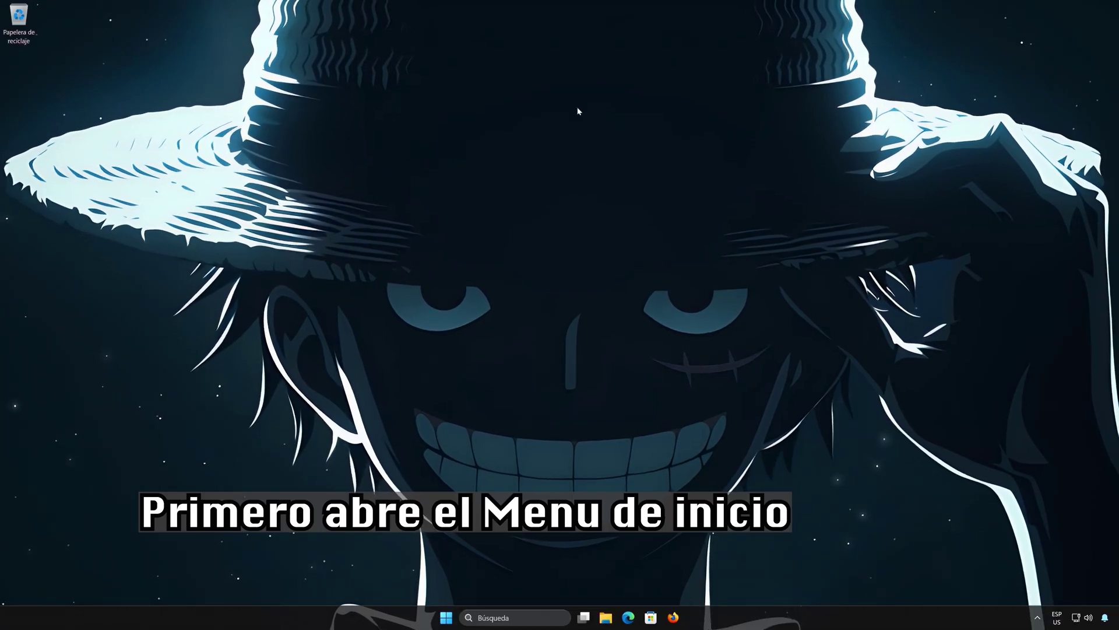
Find Símbolo del sistema by searching for cmd and run it as administrator, allowing it to make changes.
click(446, 621)
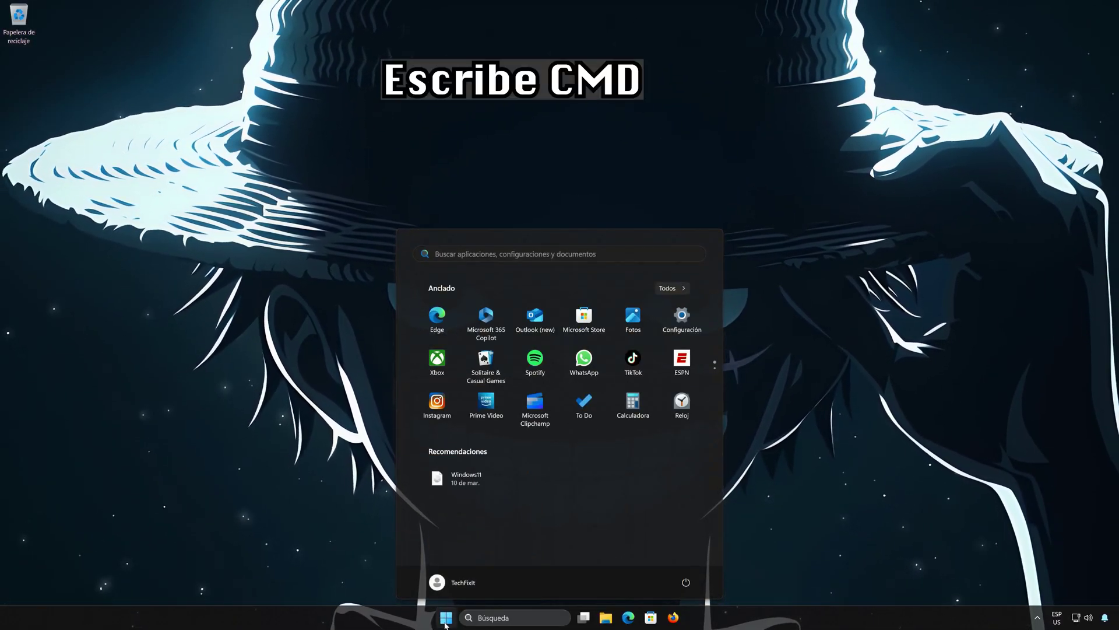
text(cmd)
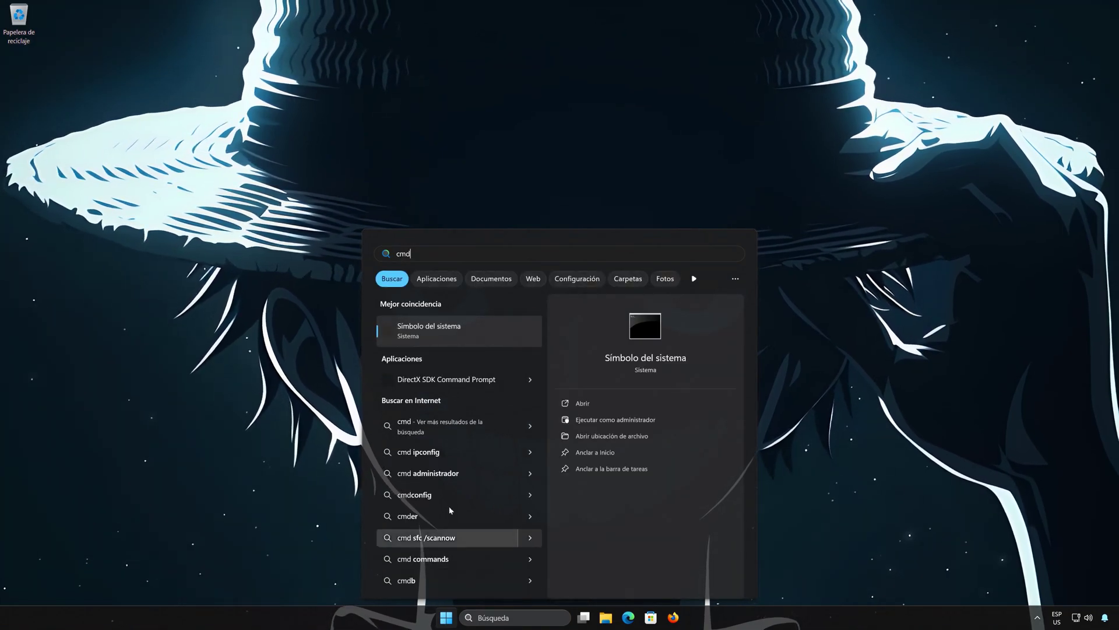
right_click(476, 341)
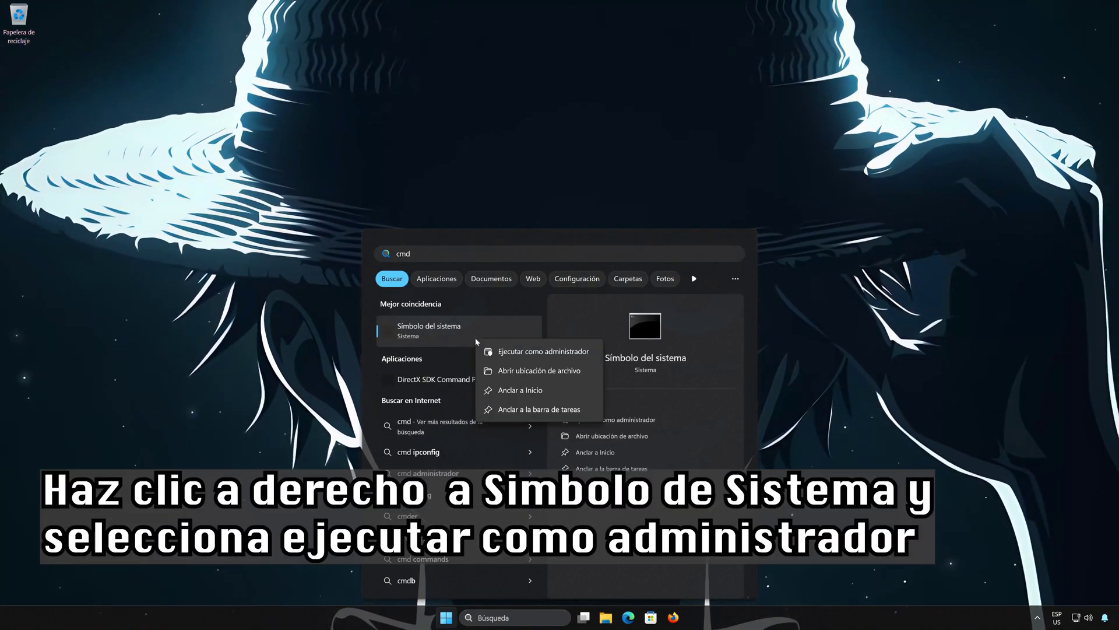
click(562, 351)
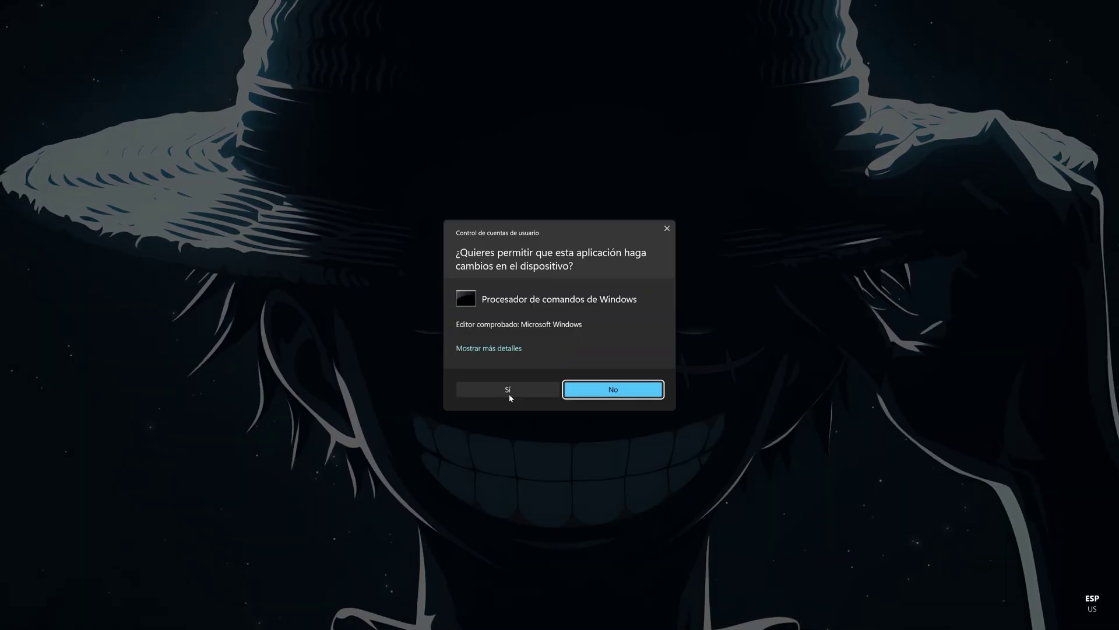
click(519, 390)
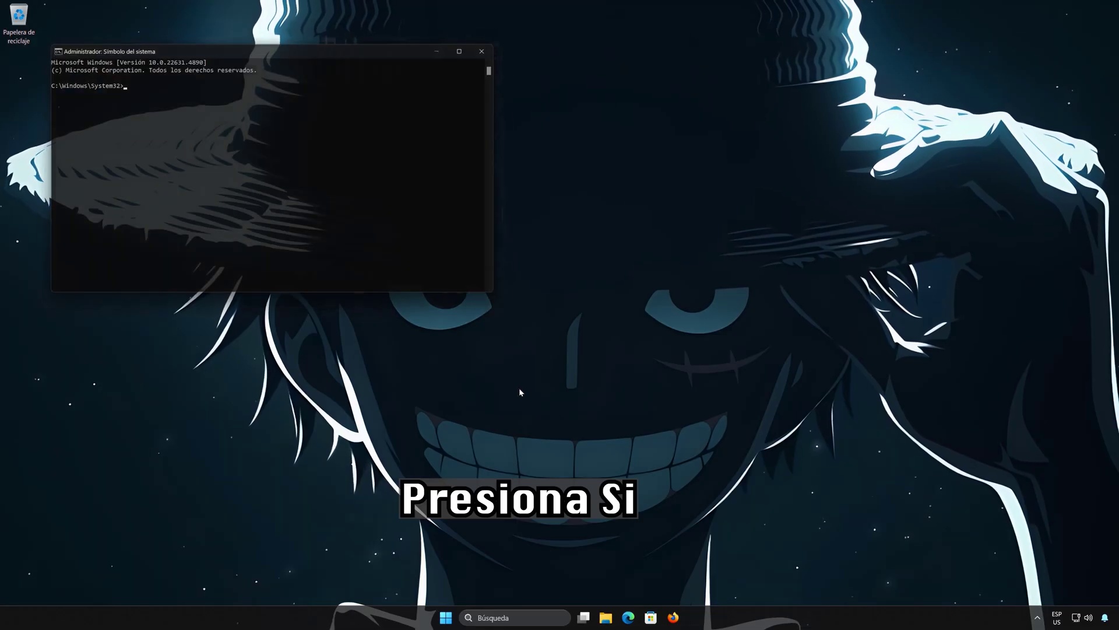
Run dism /online /cleanup-image /restorehealth in the Command Prompt and leave it with exit once the repair finishes.
drag(337, 49, 620, 173)
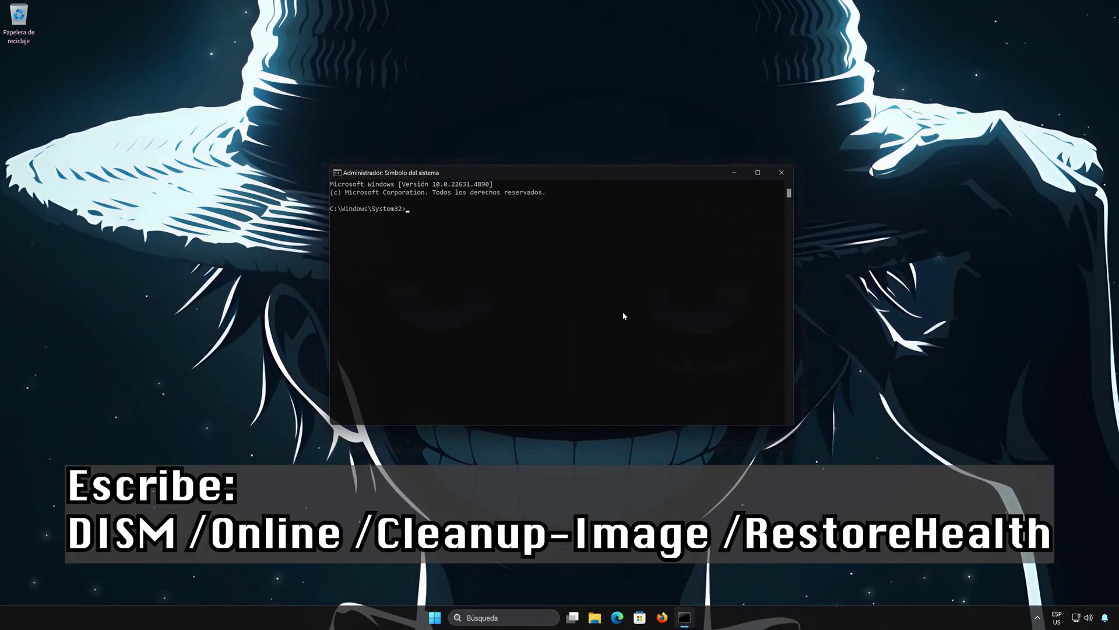
text(dism )
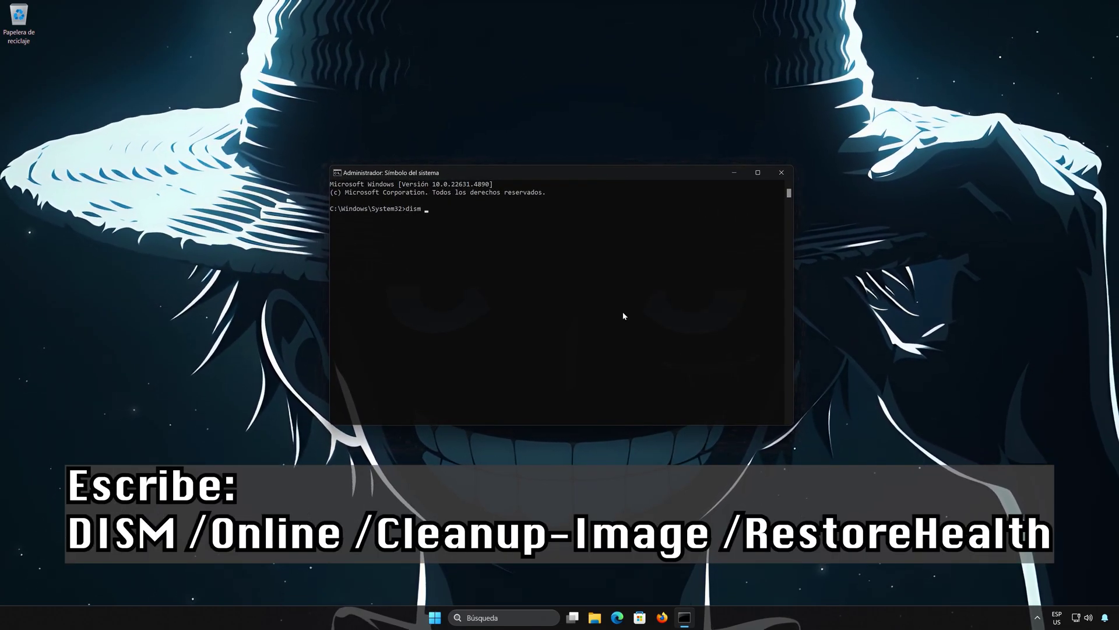
text(/online /cl)
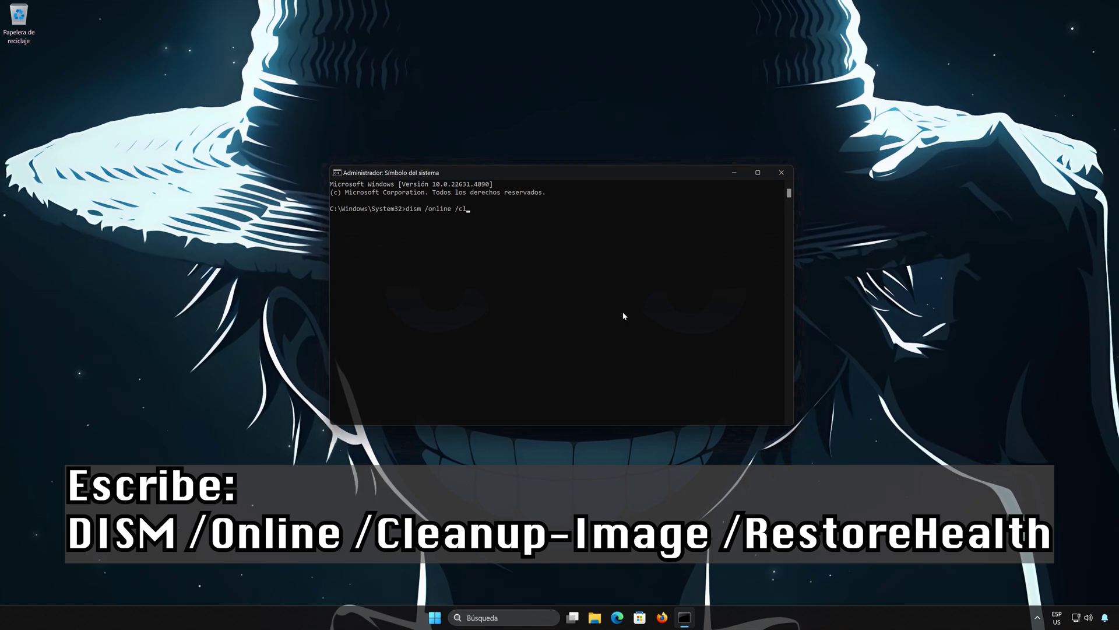
text(eanup-image)
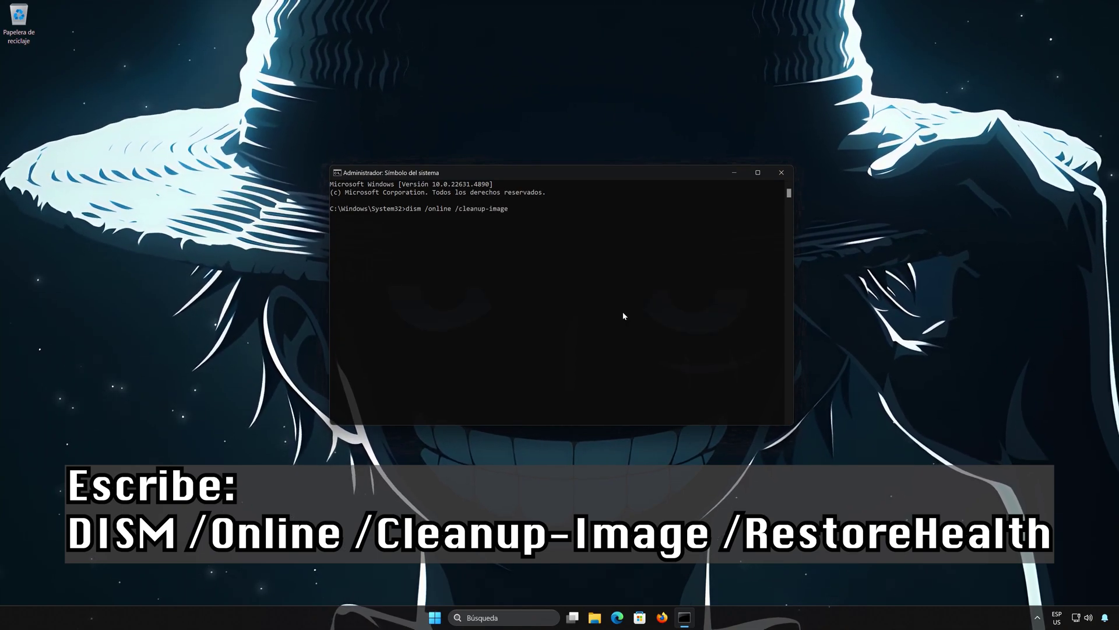
text( /restorehealth)
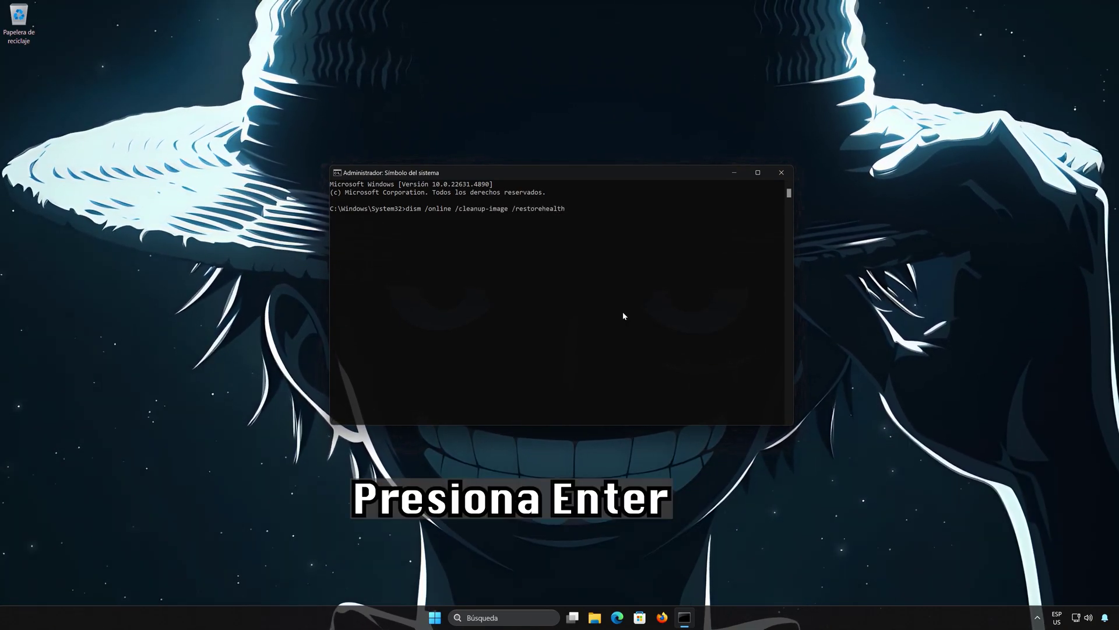
key(Return)
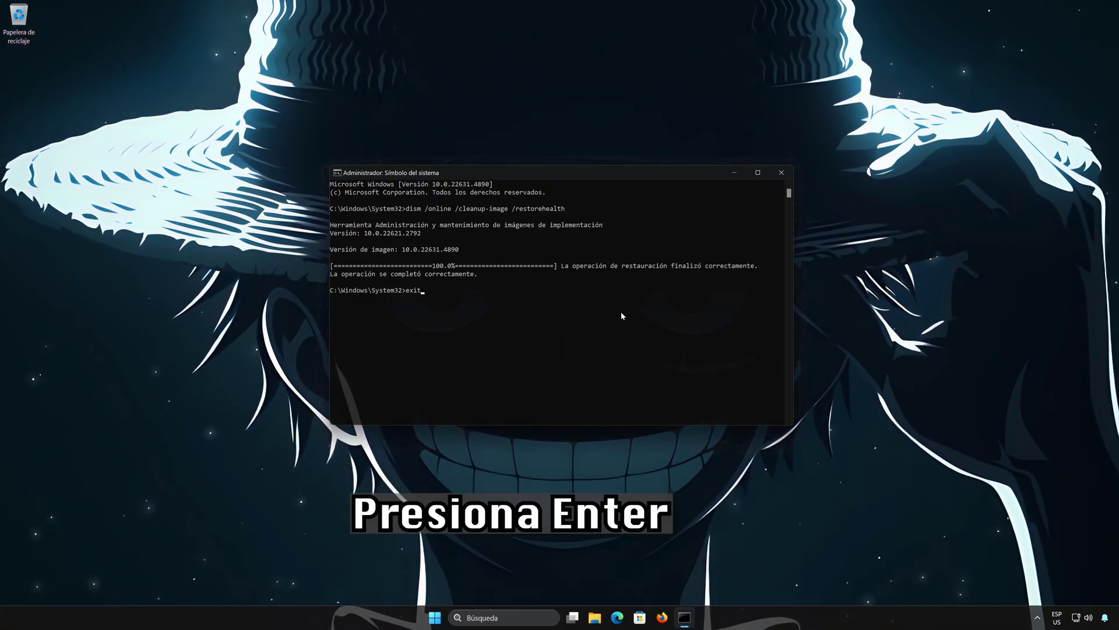
key(Return)
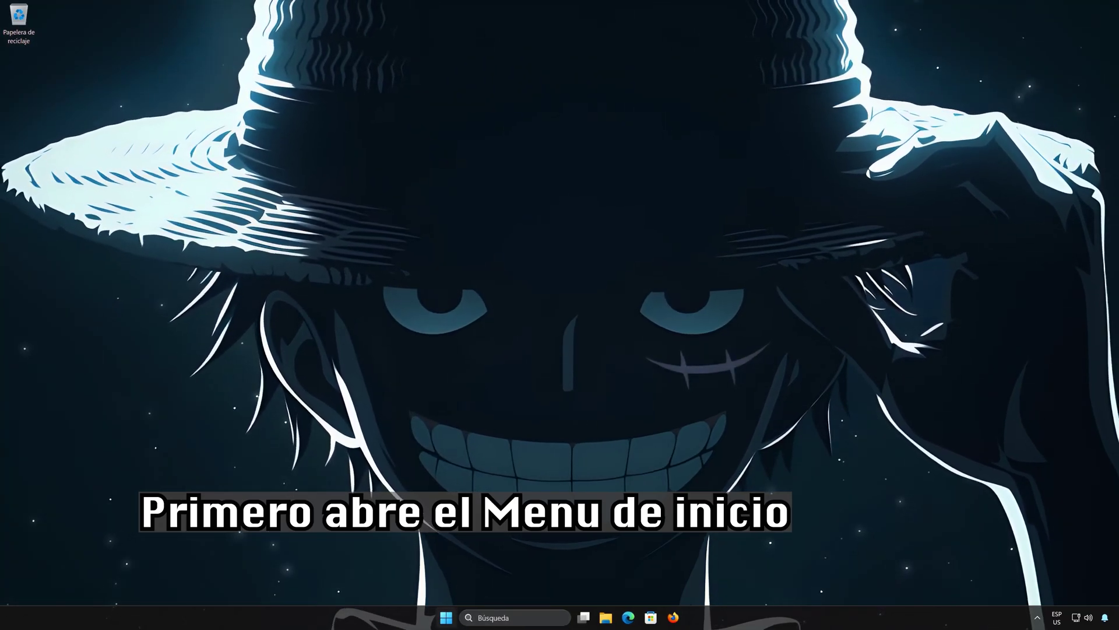
Open Configuración and go to Otros solucionadores de problemas under Sistema > Solucionar problemas.
click(446, 617)
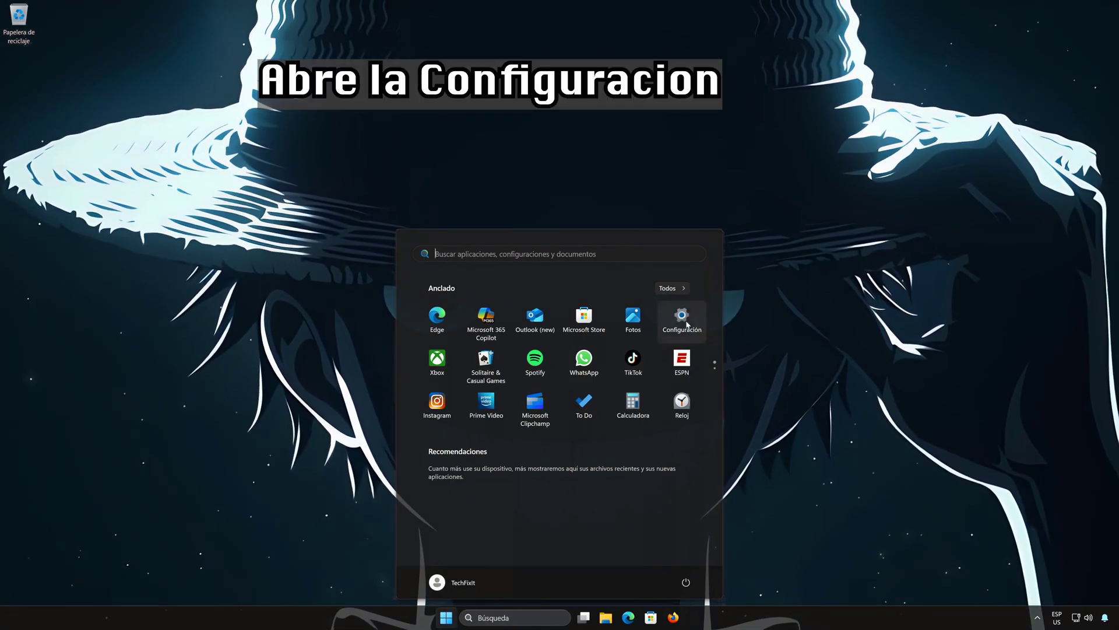
click(682, 318)
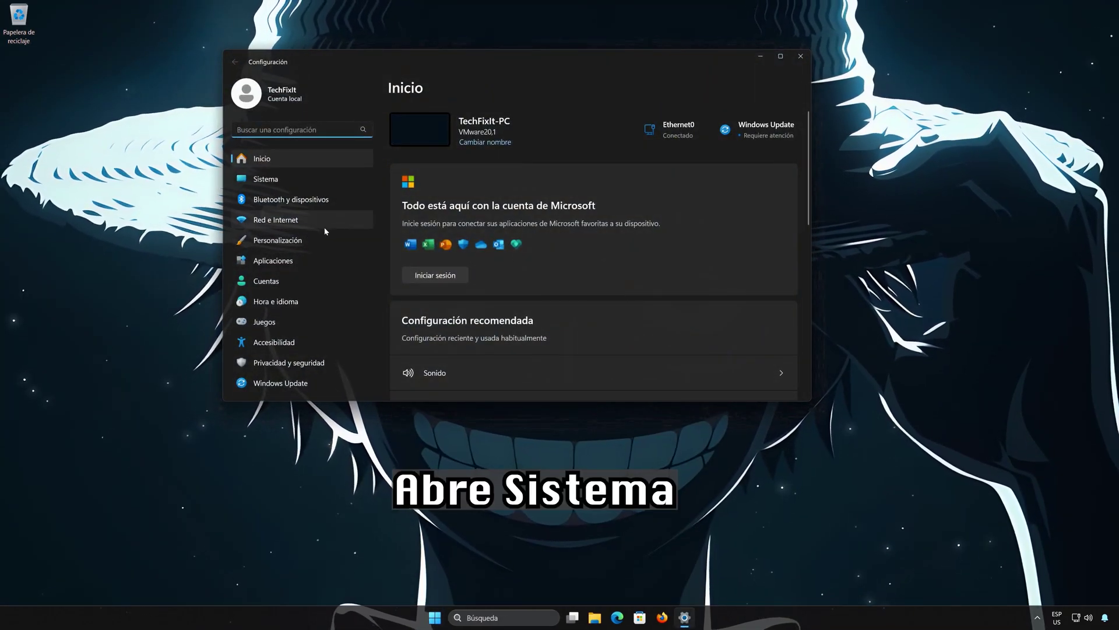
click(299, 178)
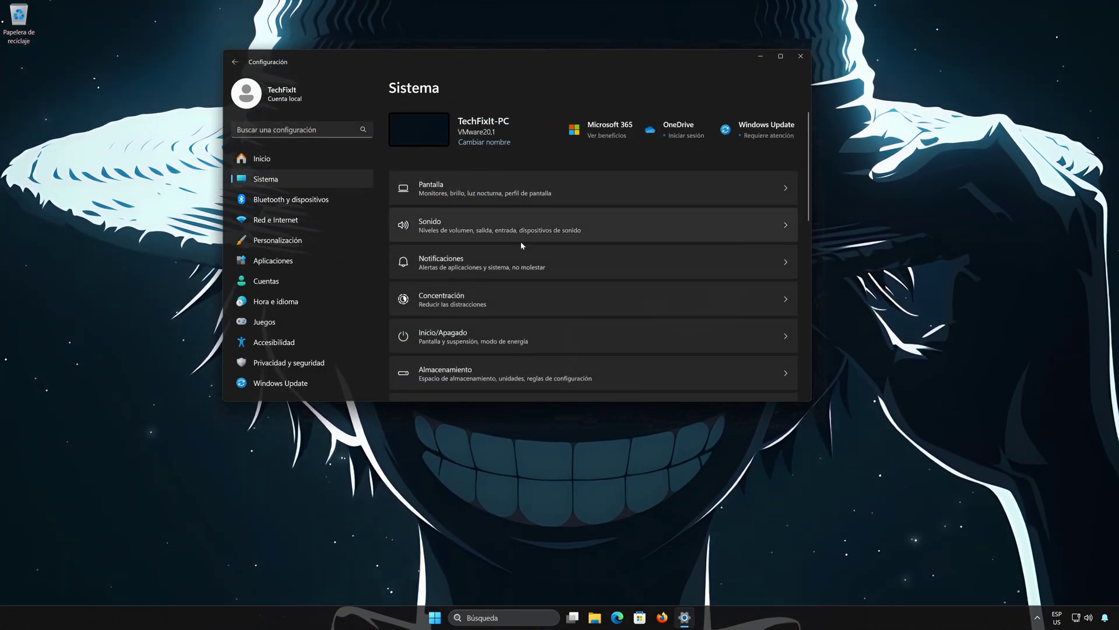
scroll(522, 245, down, 4)
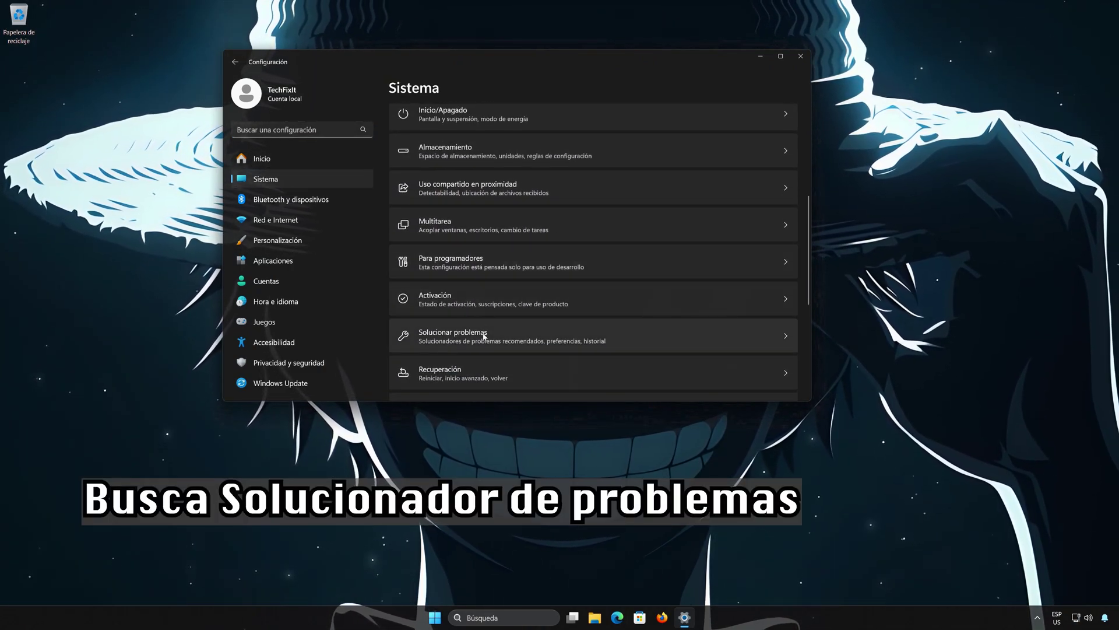
click(492, 335)
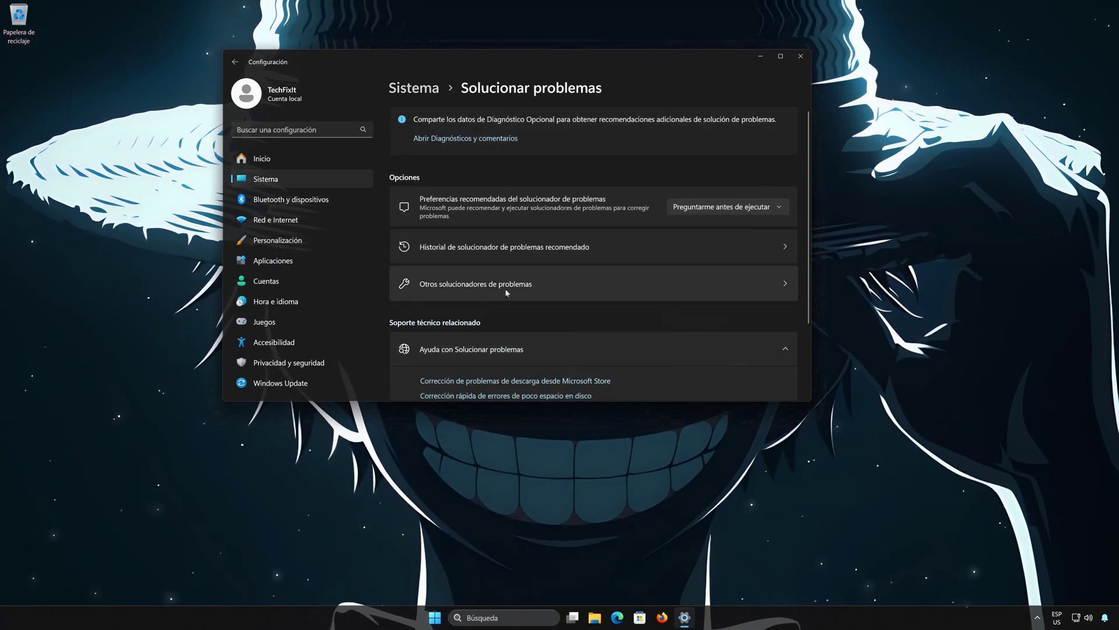
click(525, 284)
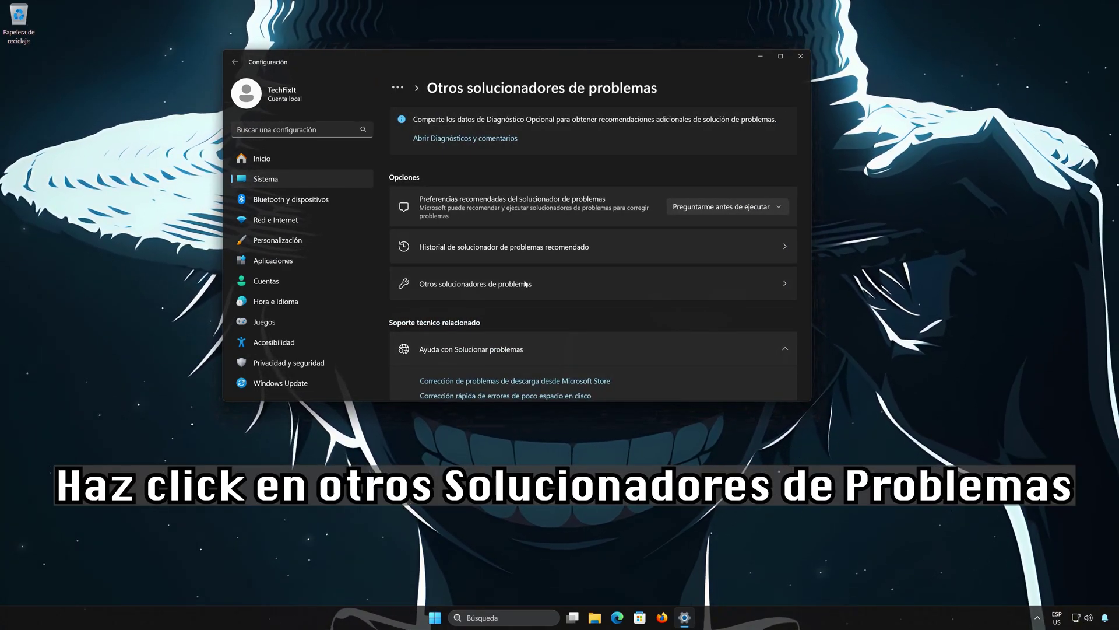
Run the BITS troubleshooter again, closing Configuración, and finish it by answering Sí to the problem being resolved.
scroll(523, 284, down, 2)
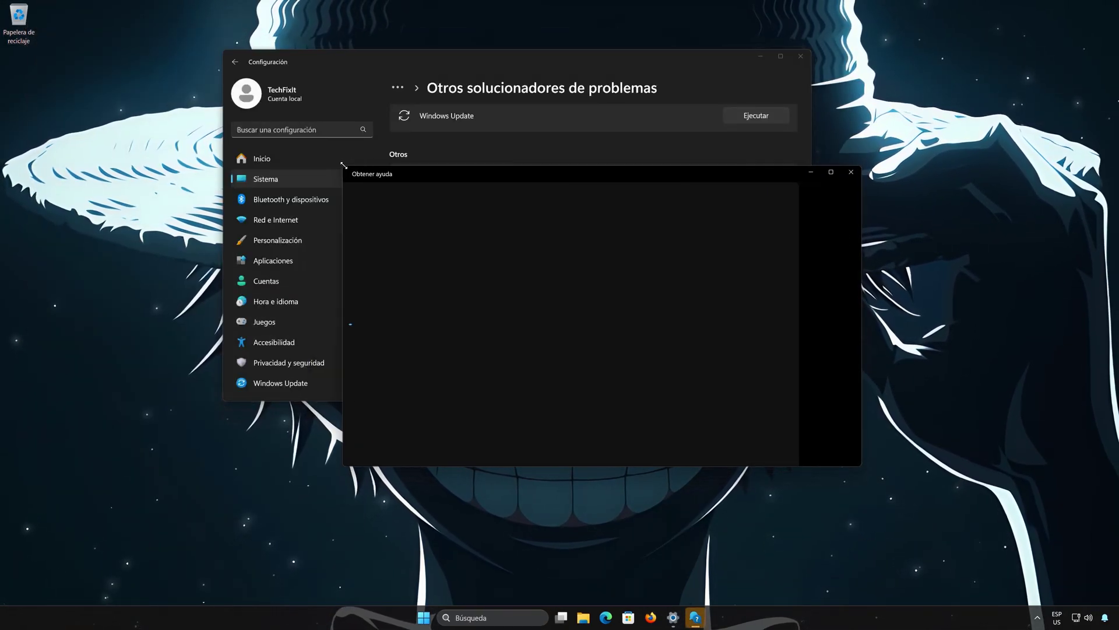
drag(532, 186, 456, 103)
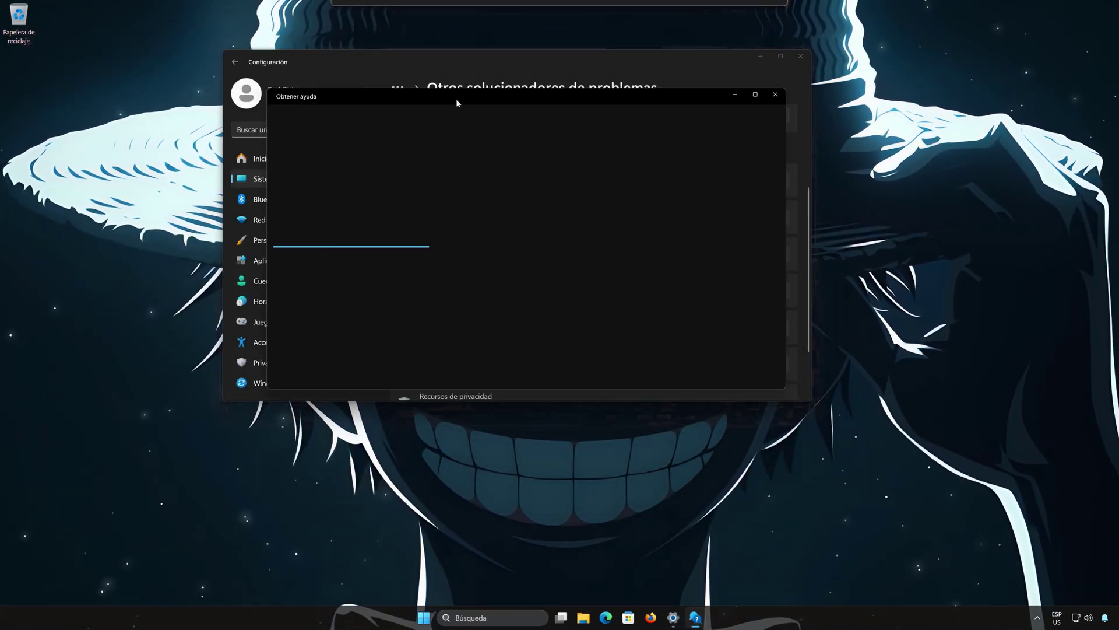
click(800, 56)
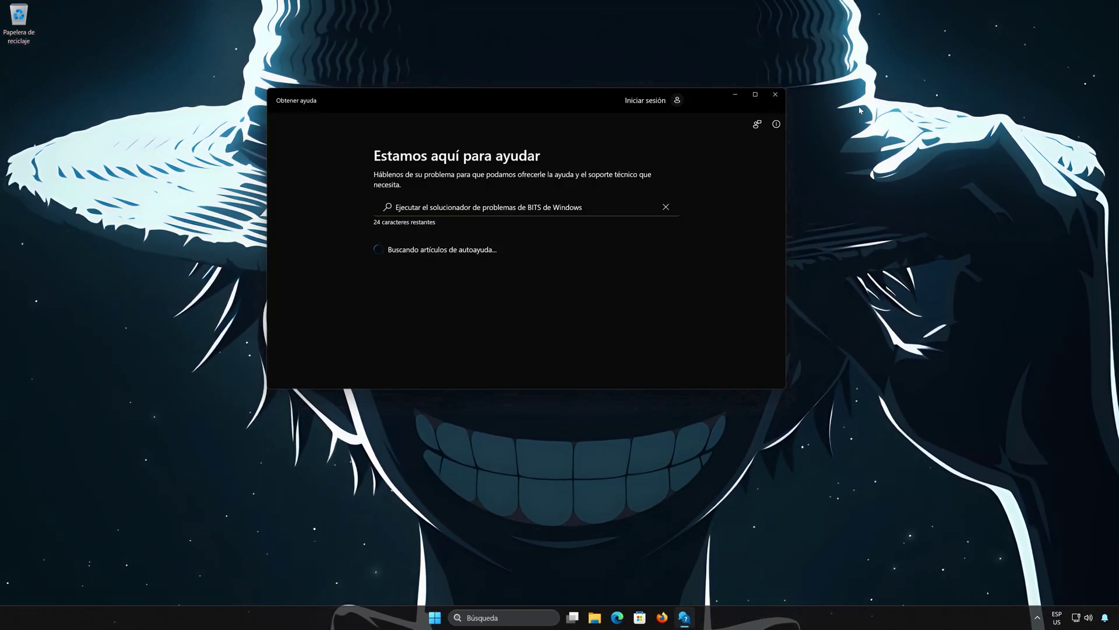
drag(534, 97, 574, 144)
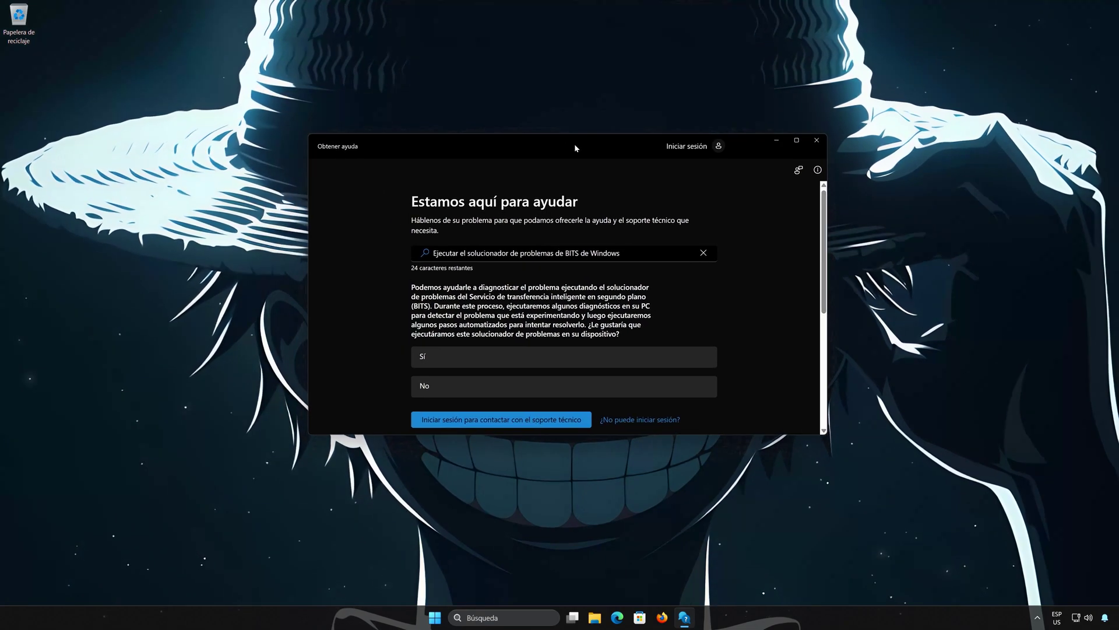
click(473, 361)
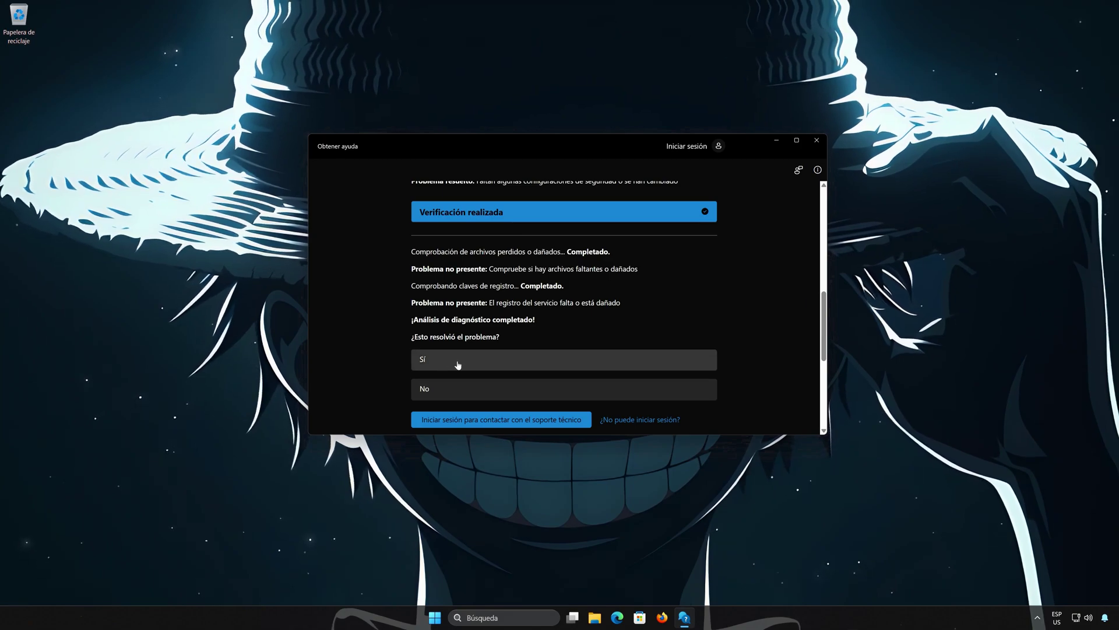
click(457, 364)
click(816, 139)
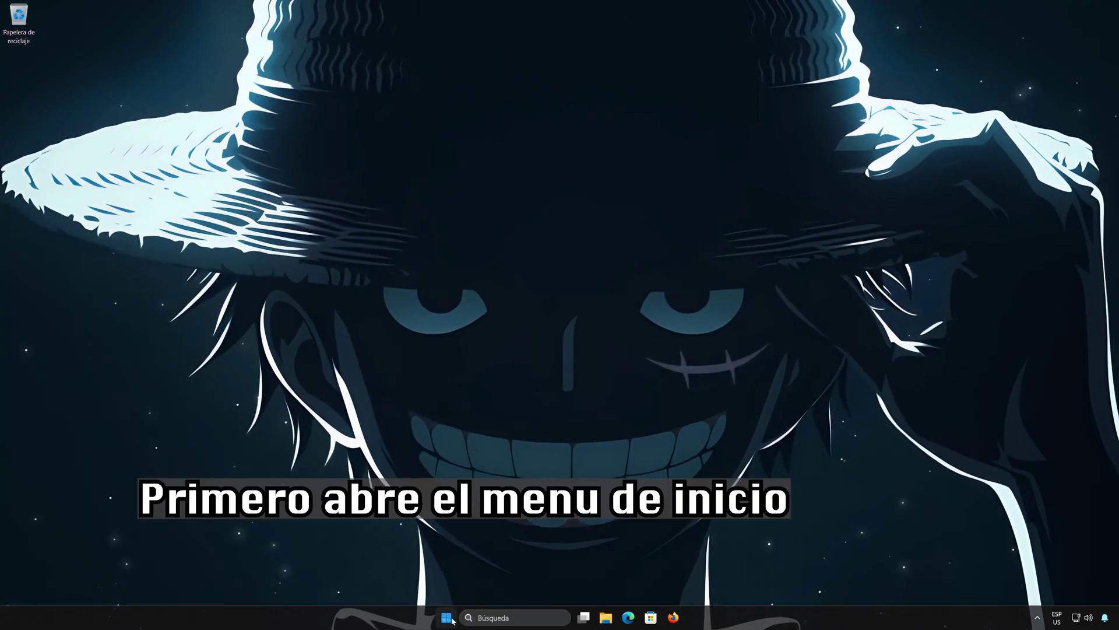
Find Símbolo del sistema by searching for cmd and run it as administrator, allowing it to make changes to the device.
click(447, 617)
text(cmd)
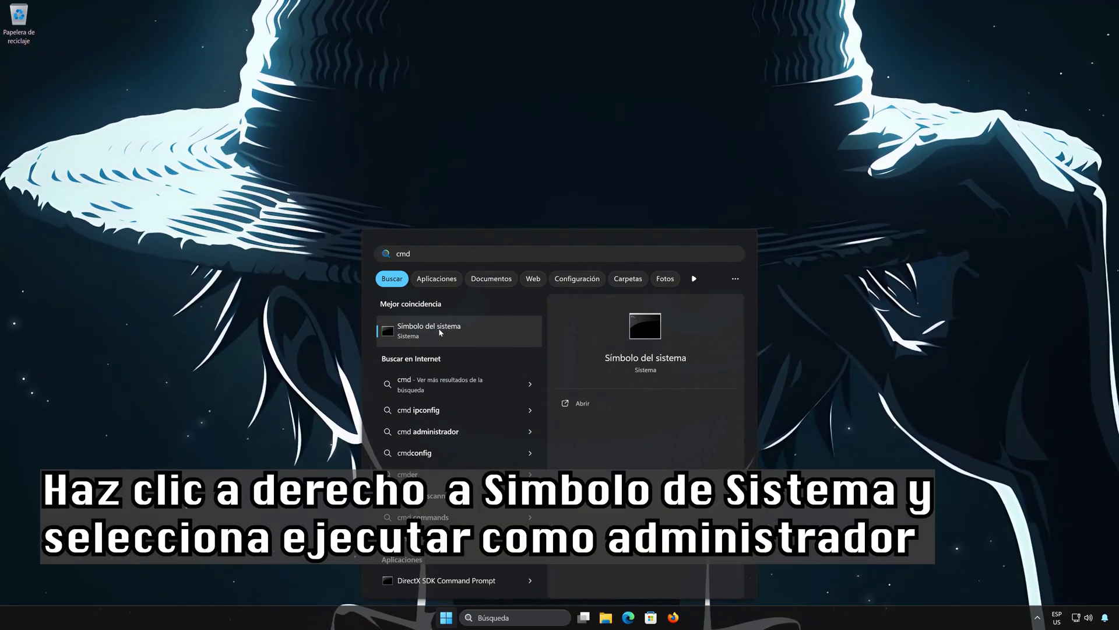
right_click(440, 332)
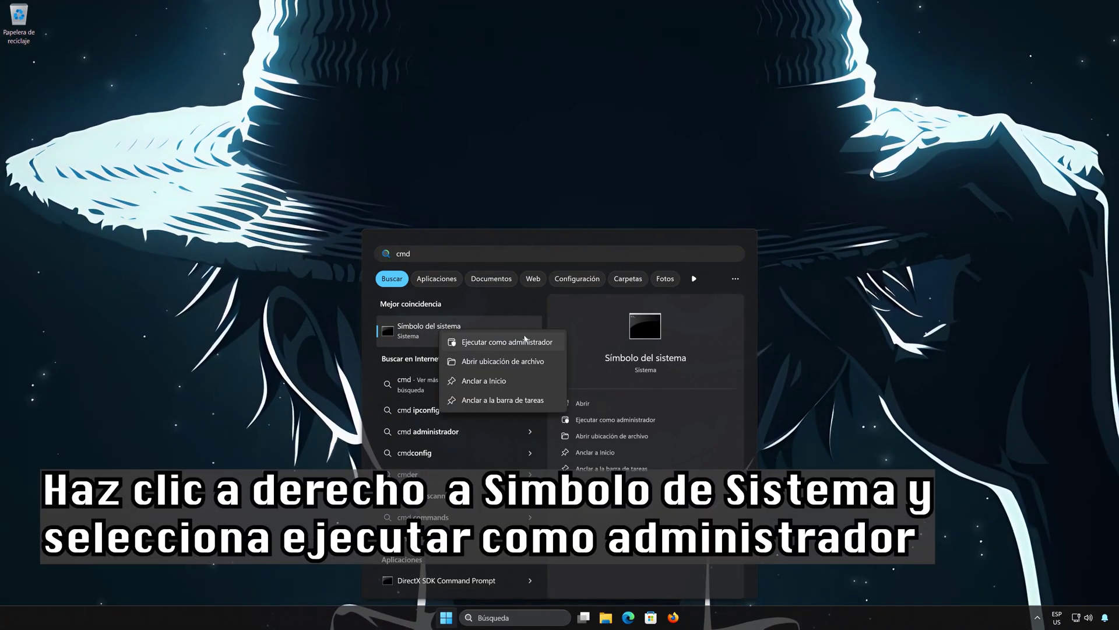
click(518, 343)
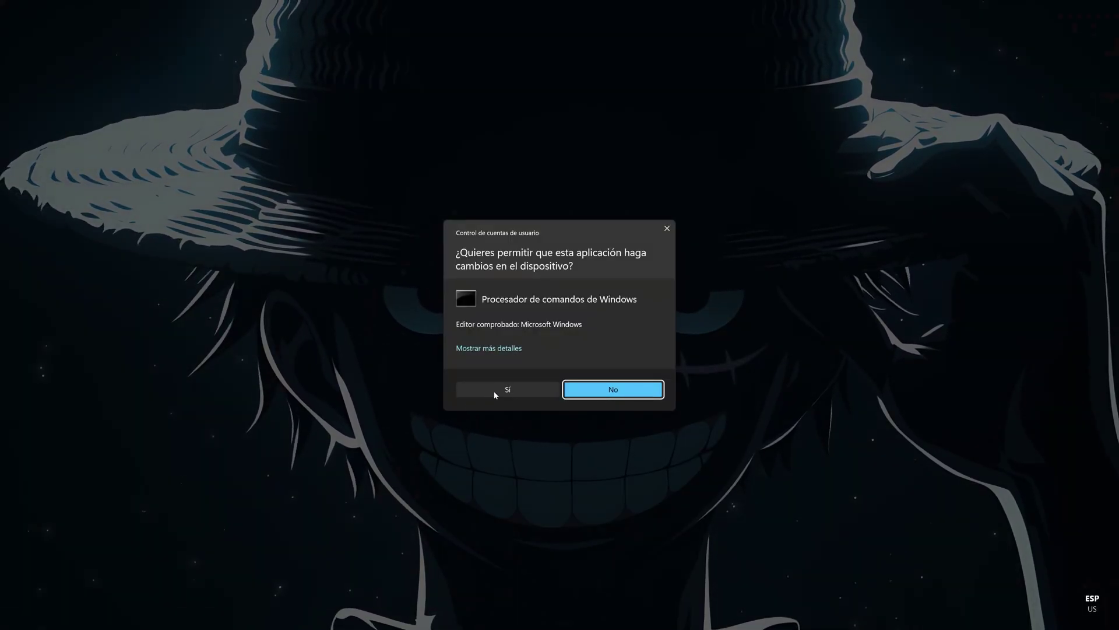
click(493, 391)
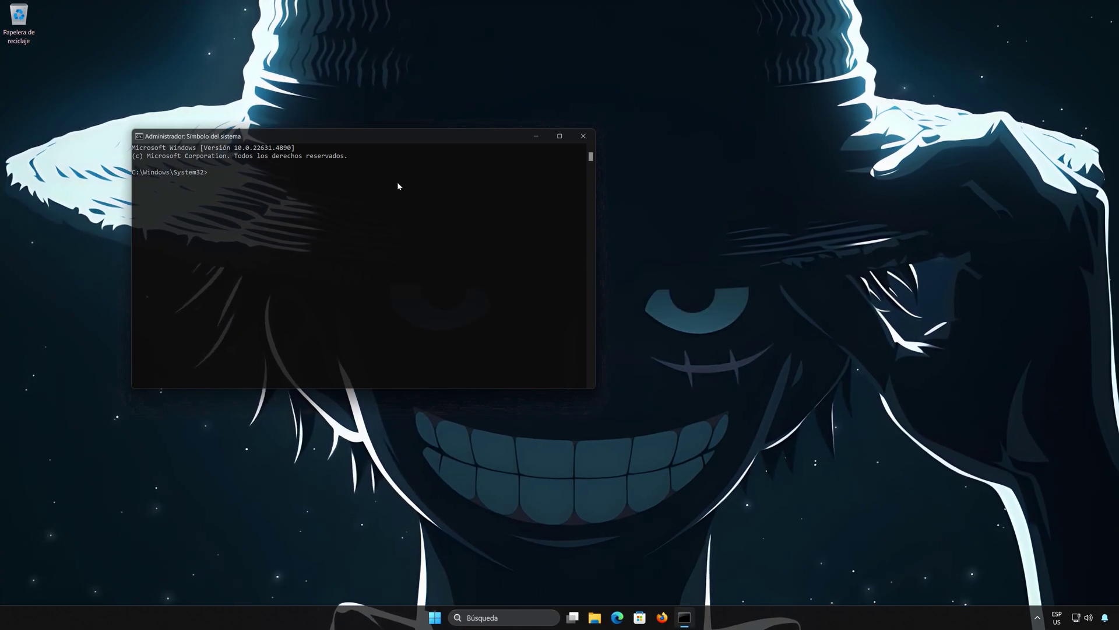
Run sfc /scannow in the administrator Command Prompt and leave it with exit once the scan finishes.
drag(399, 136, 603, 170)
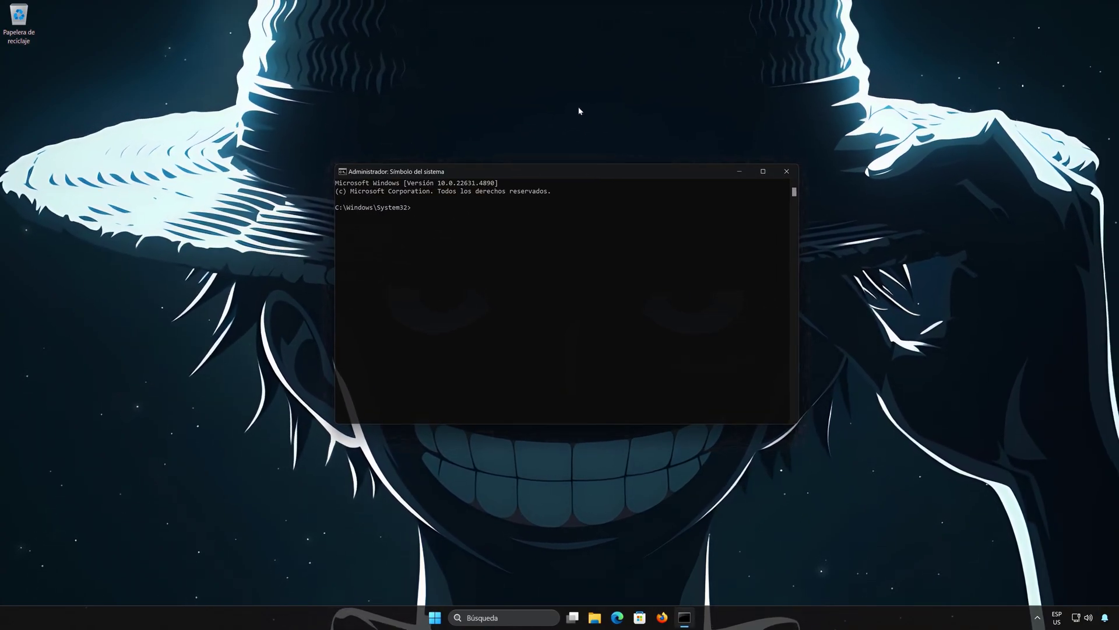
text(sfc /scannow)
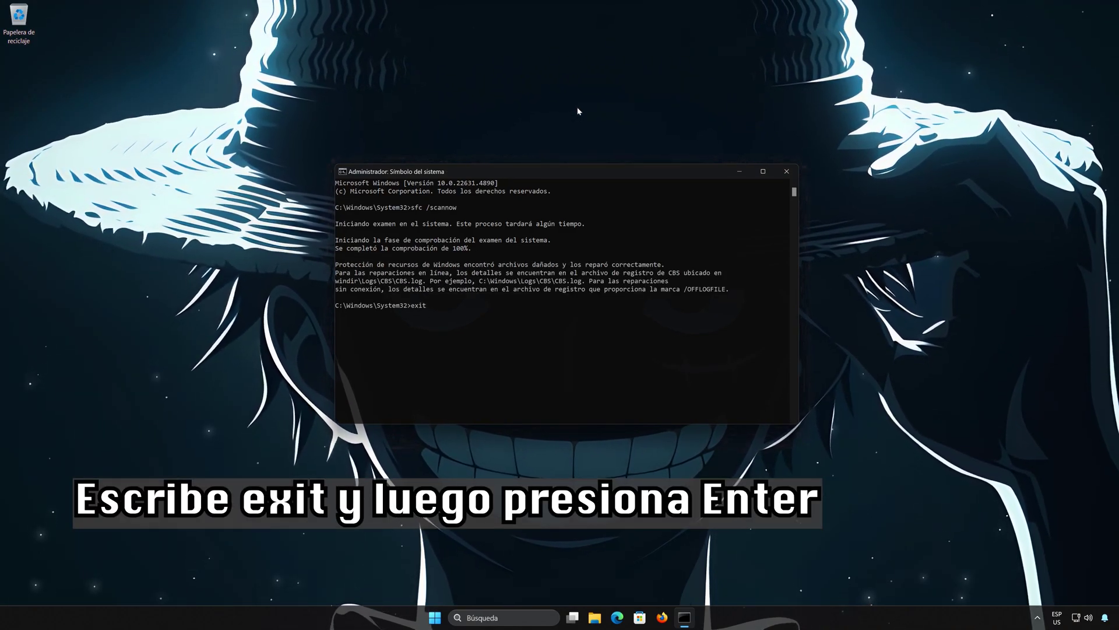
key(Return)
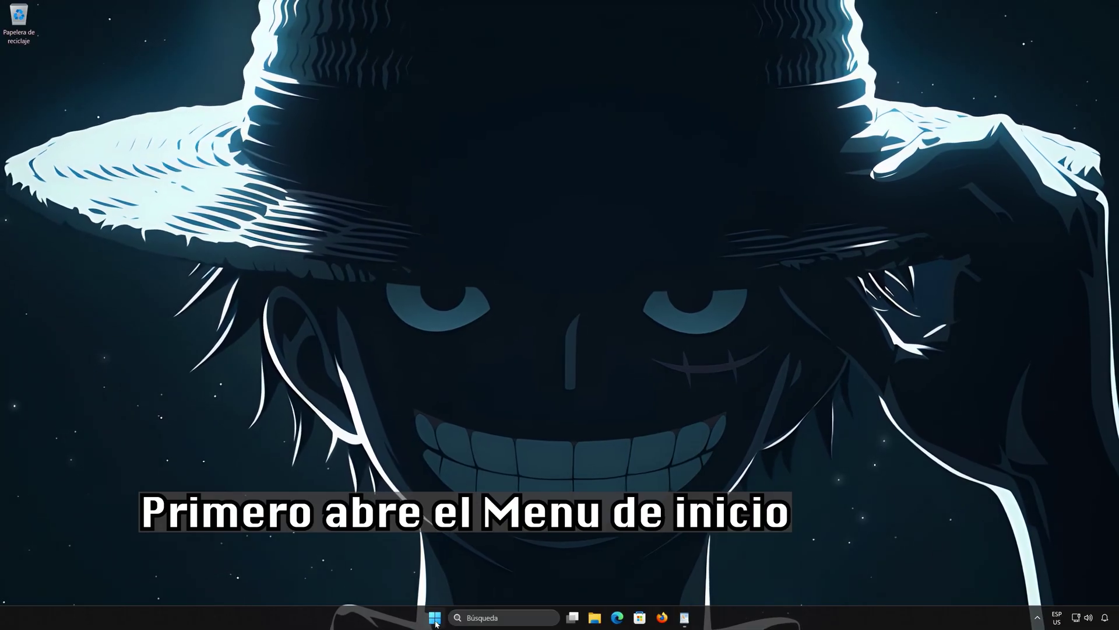
Open Bloc de notas by searching for bloc.
click(435, 619)
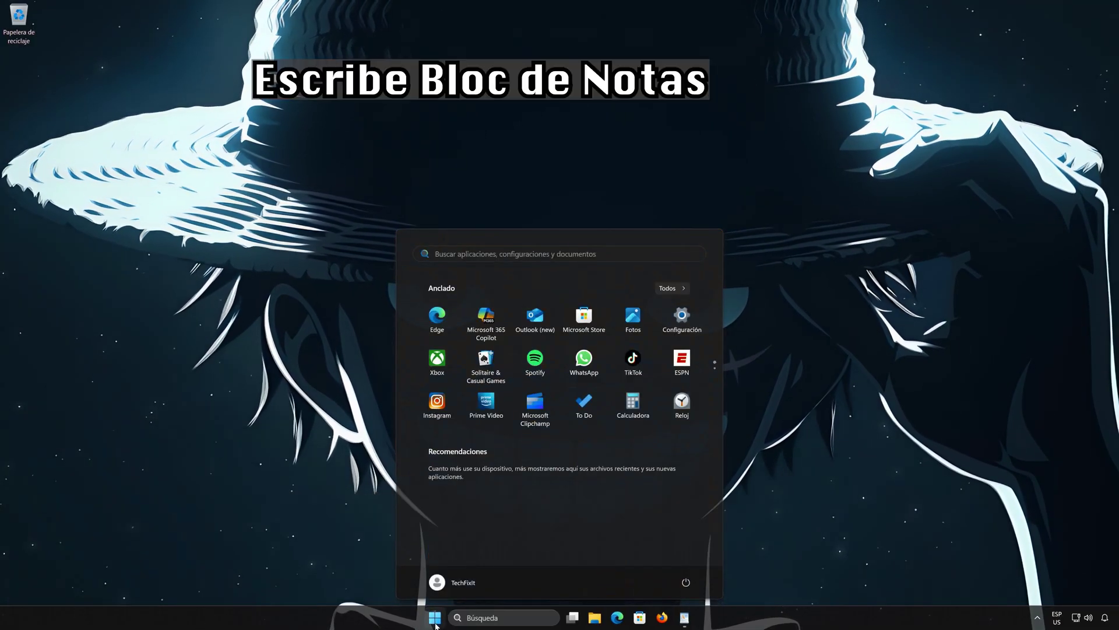
text(bloc)
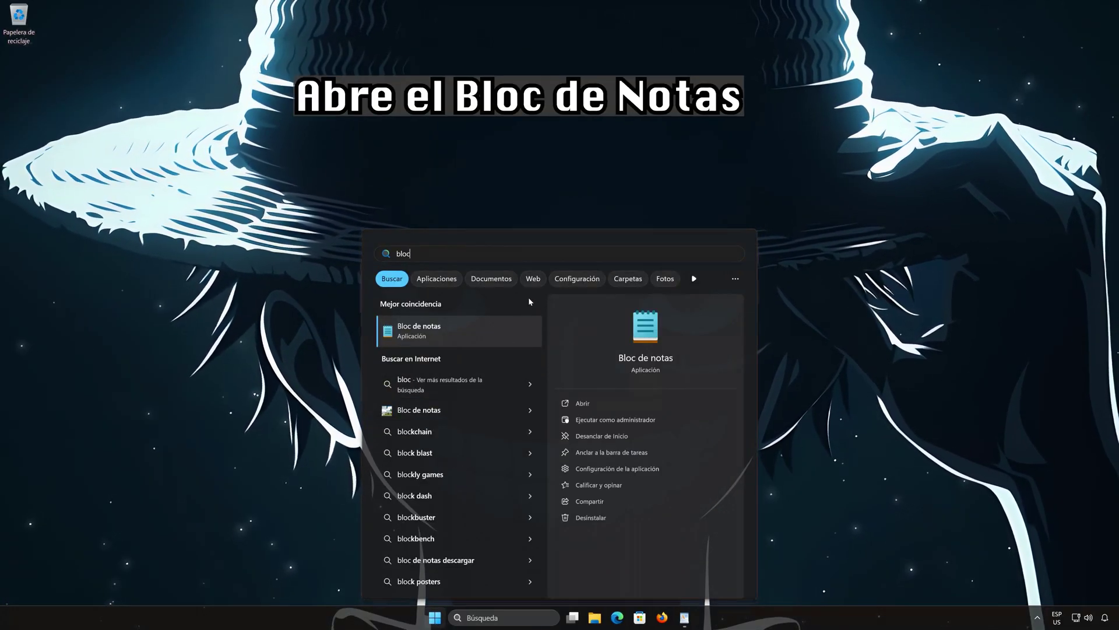
click(468, 331)
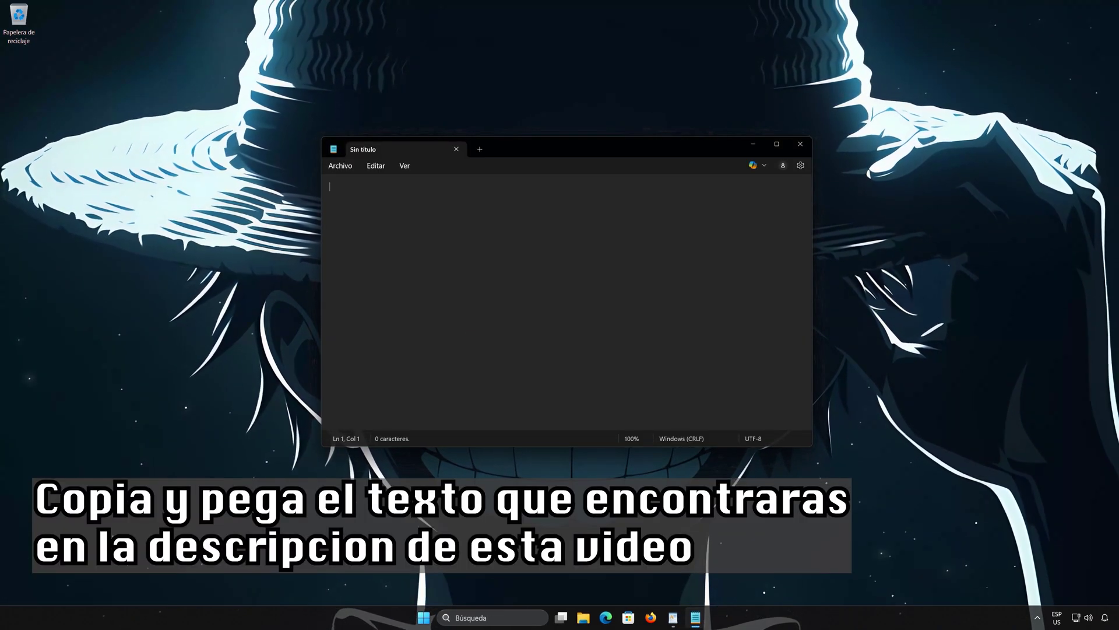
Copy the entire repair script from the open WordPad document, from net stop bits to net start cryptsvc, and paste it into the empty Bloc de notas file.
click(673, 619)
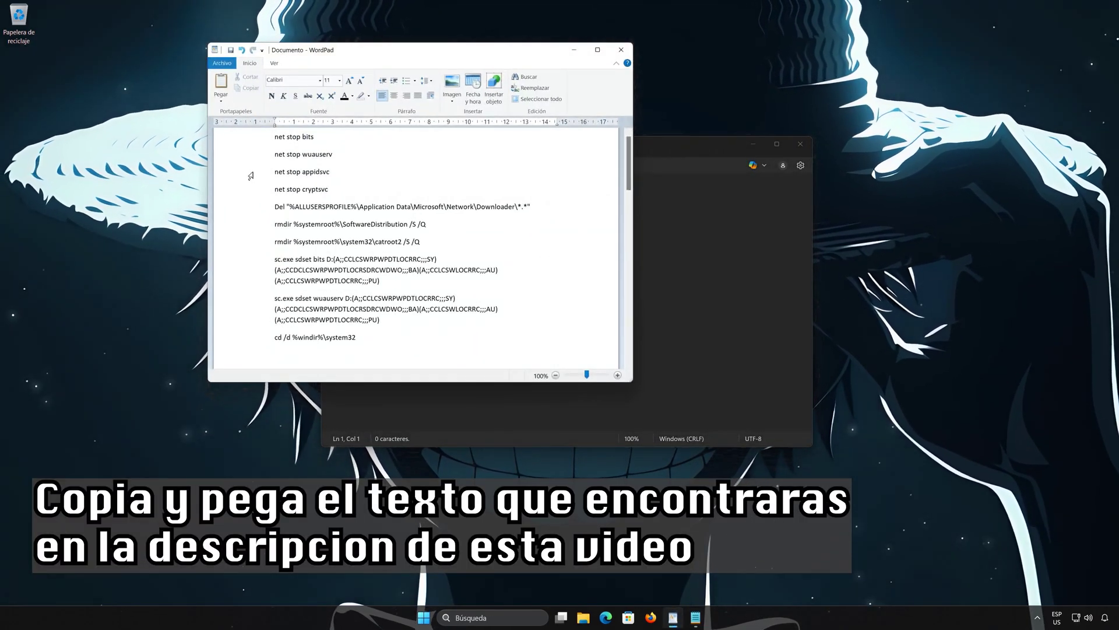
drag(274, 137, 438, 260)
scroll(417, 248, down, 15)
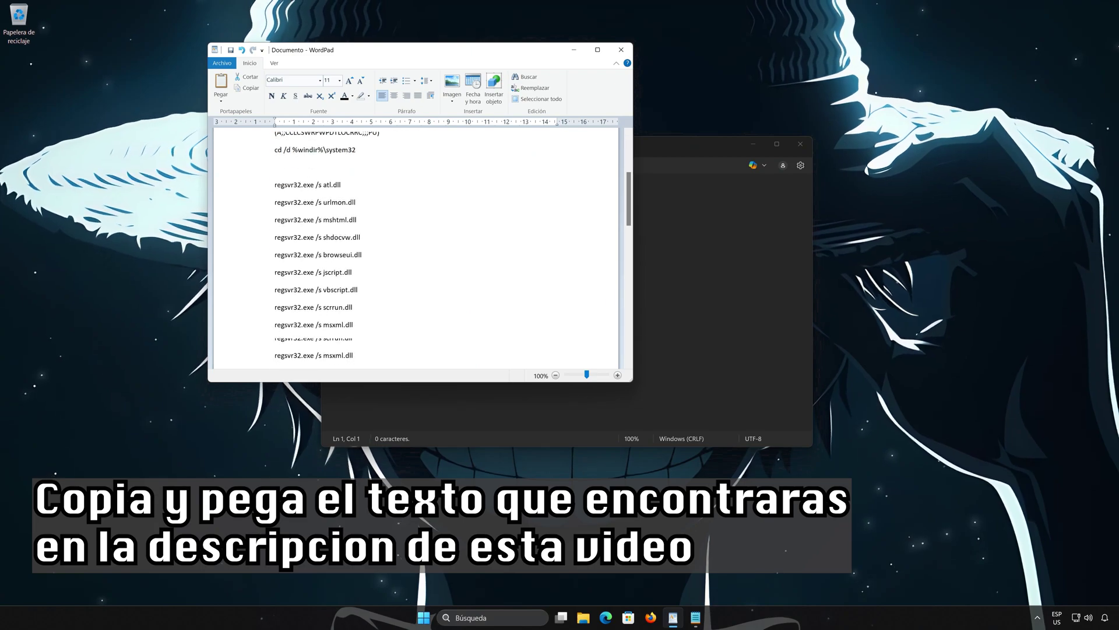
key(ctrl+a)
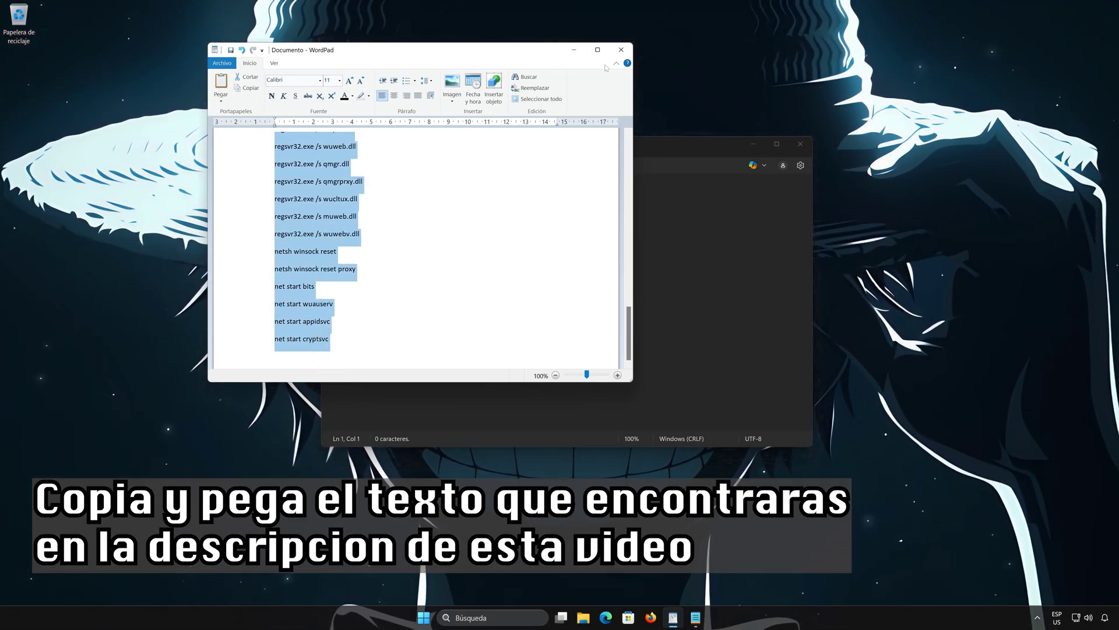
click(573, 49)
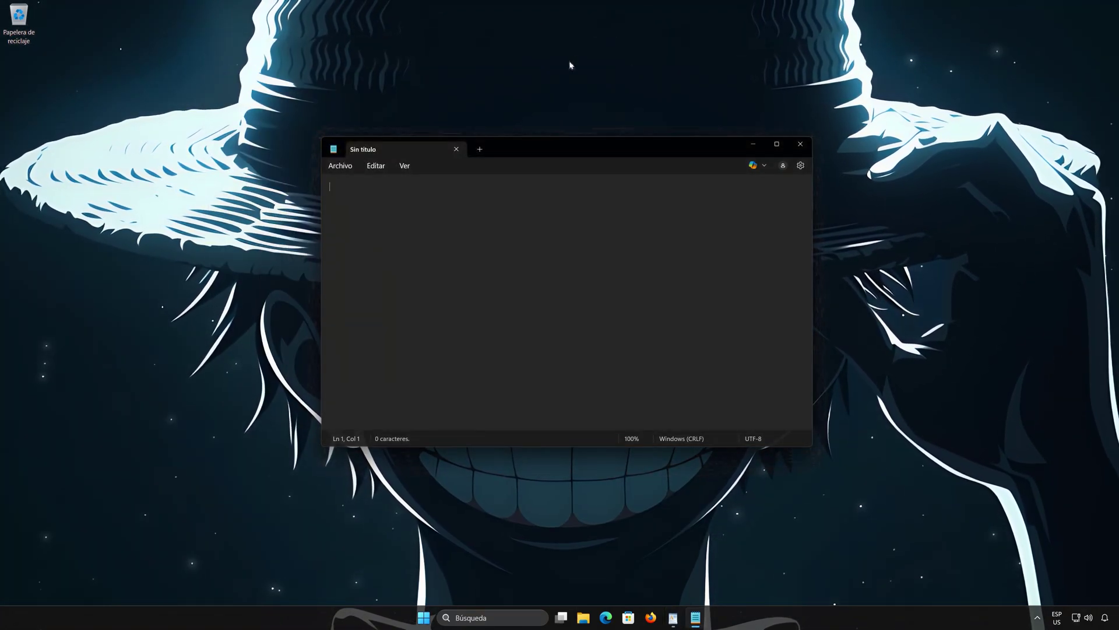
right_click(374, 203)
click(408, 273)
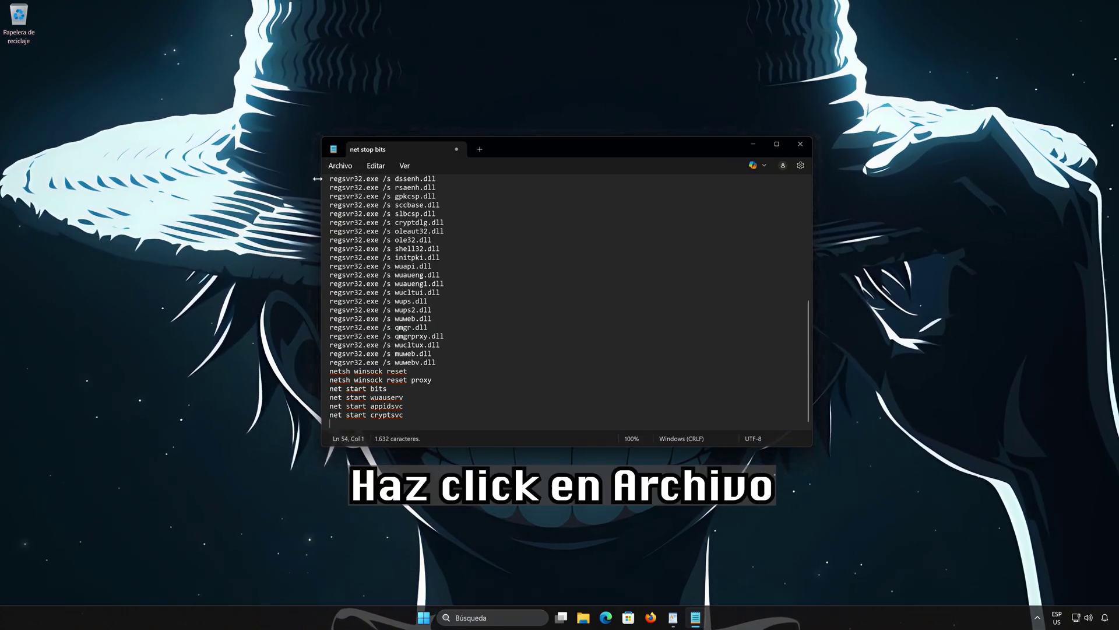
Save the script to Escritorio as fix.bat with the type Todos los archivos, and close Bloc de notas.
click(339, 165)
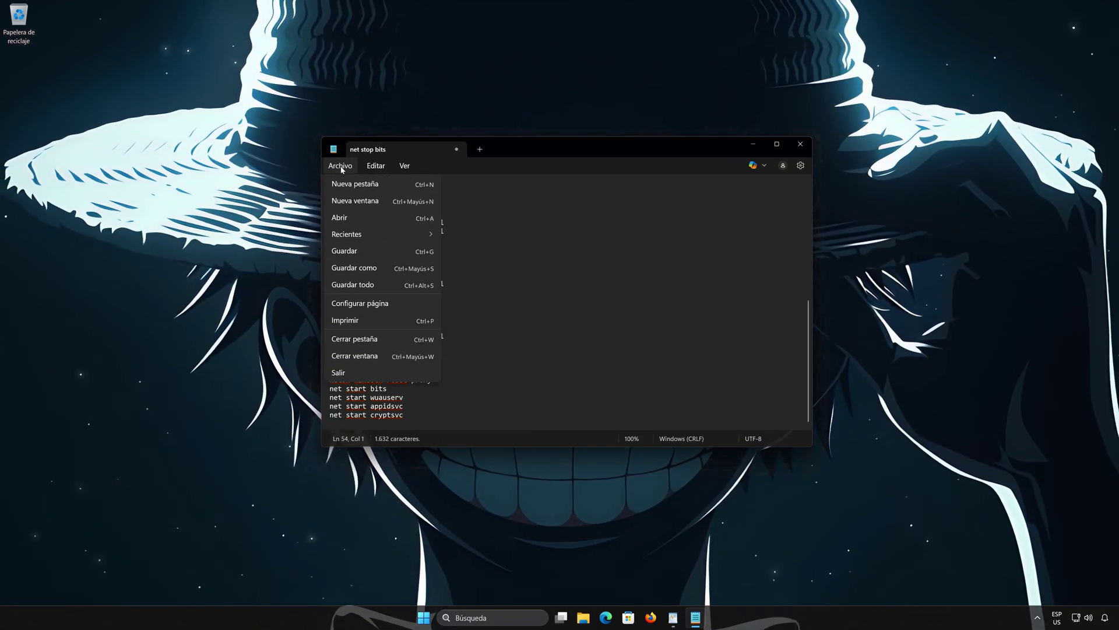
click(370, 269)
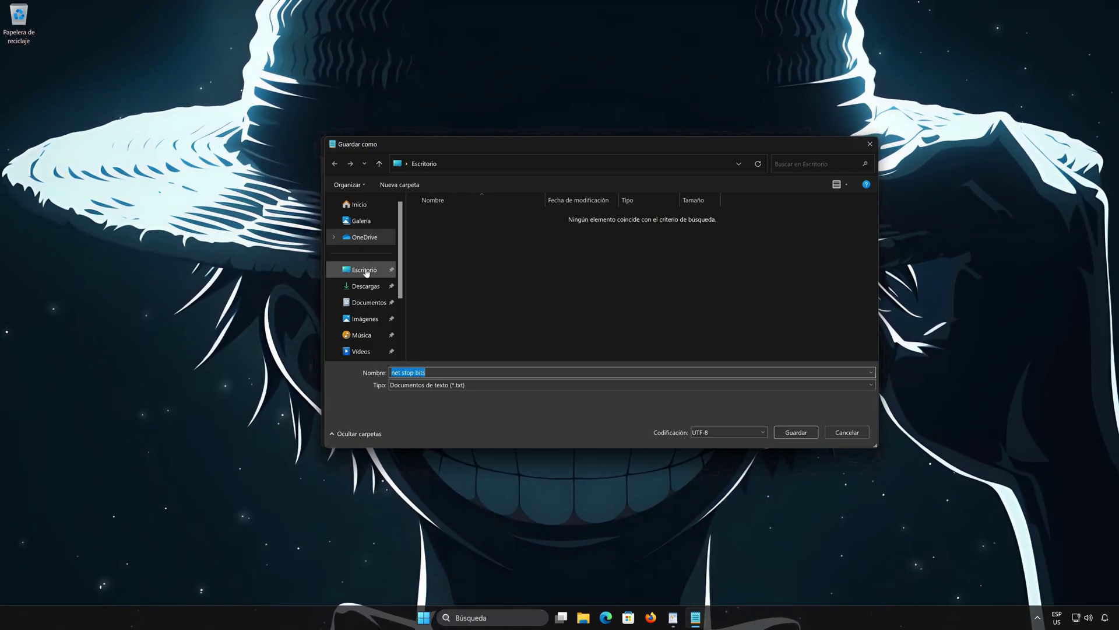
click(366, 270)
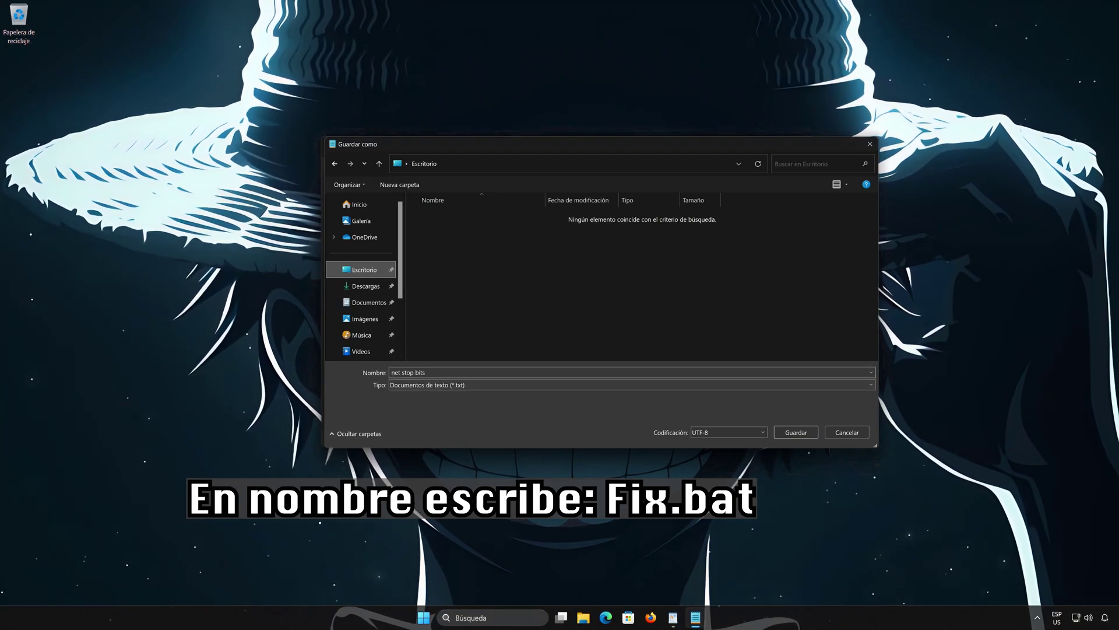
drag(426, 372, 359, 376)
text(f)
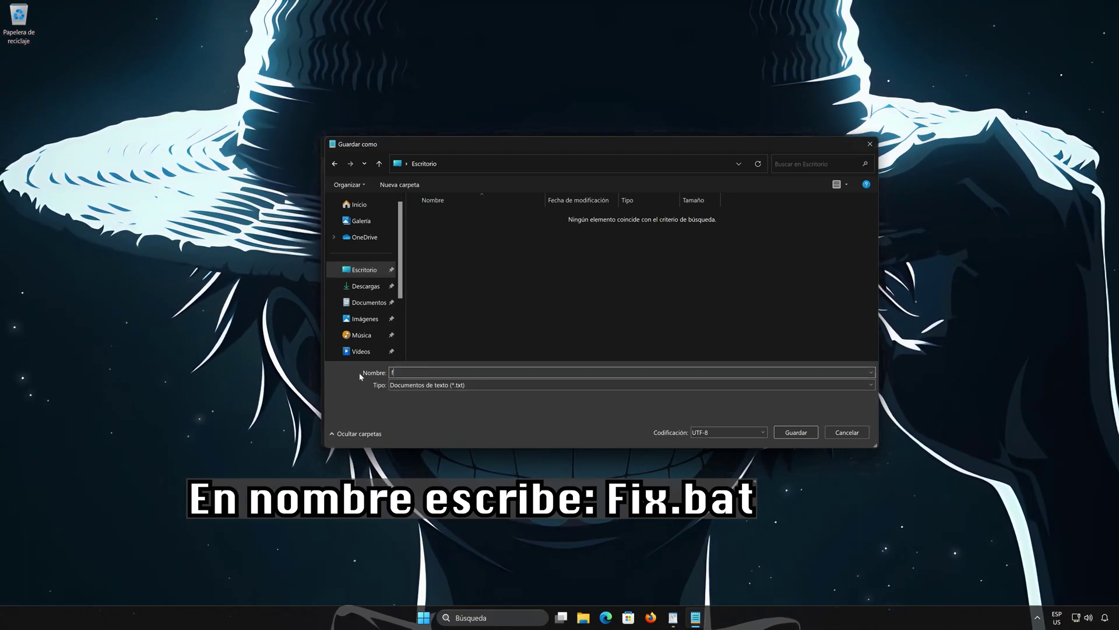
text(ix.)
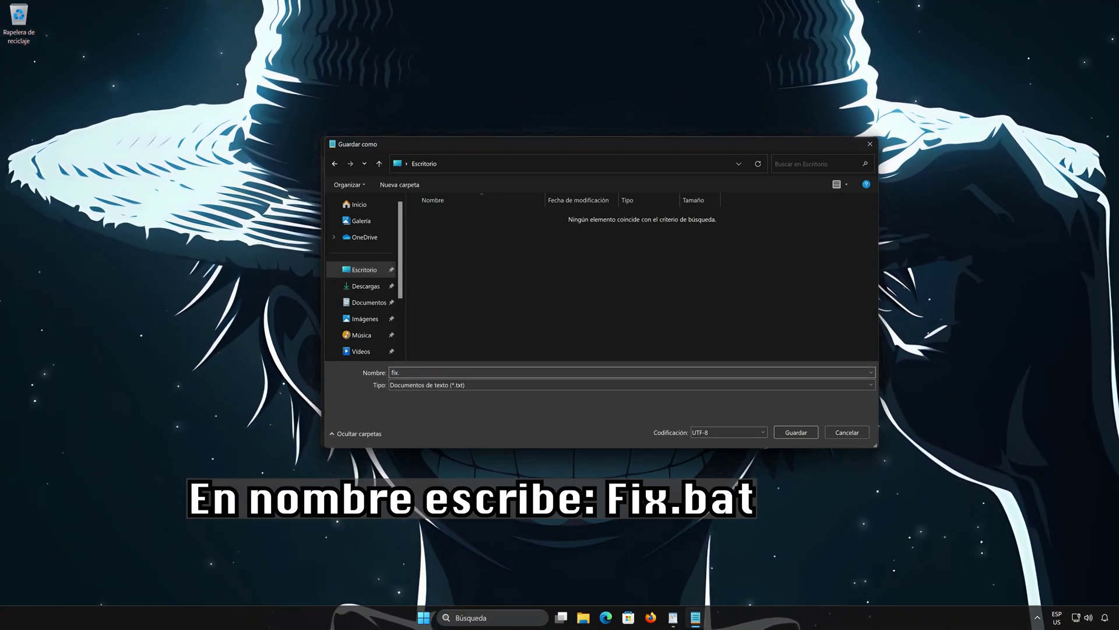
text(bat)
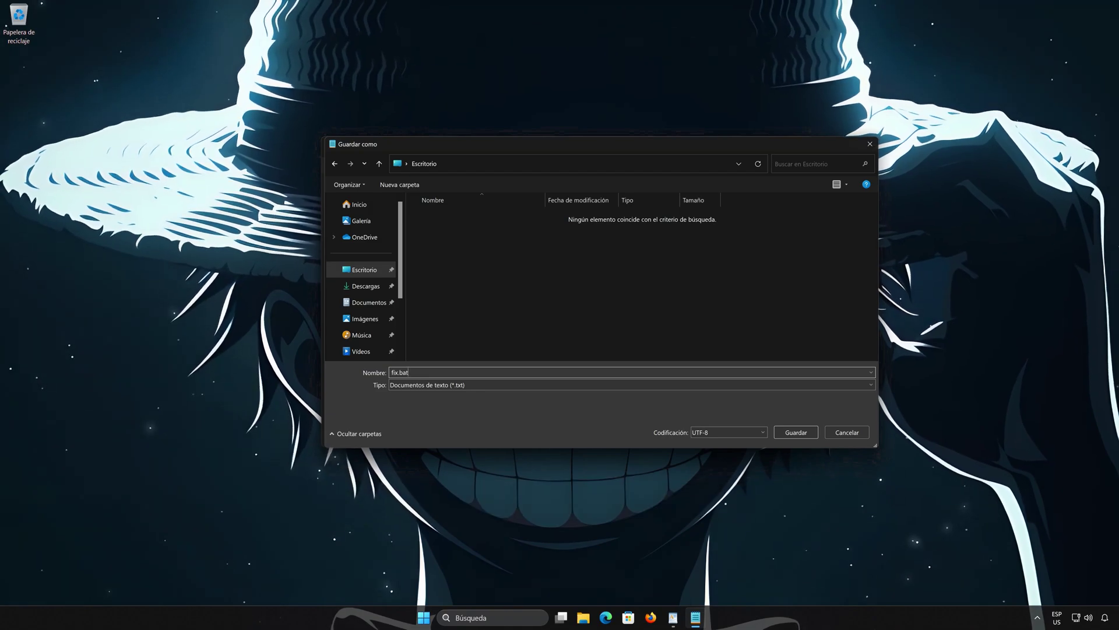
click(438, 385)
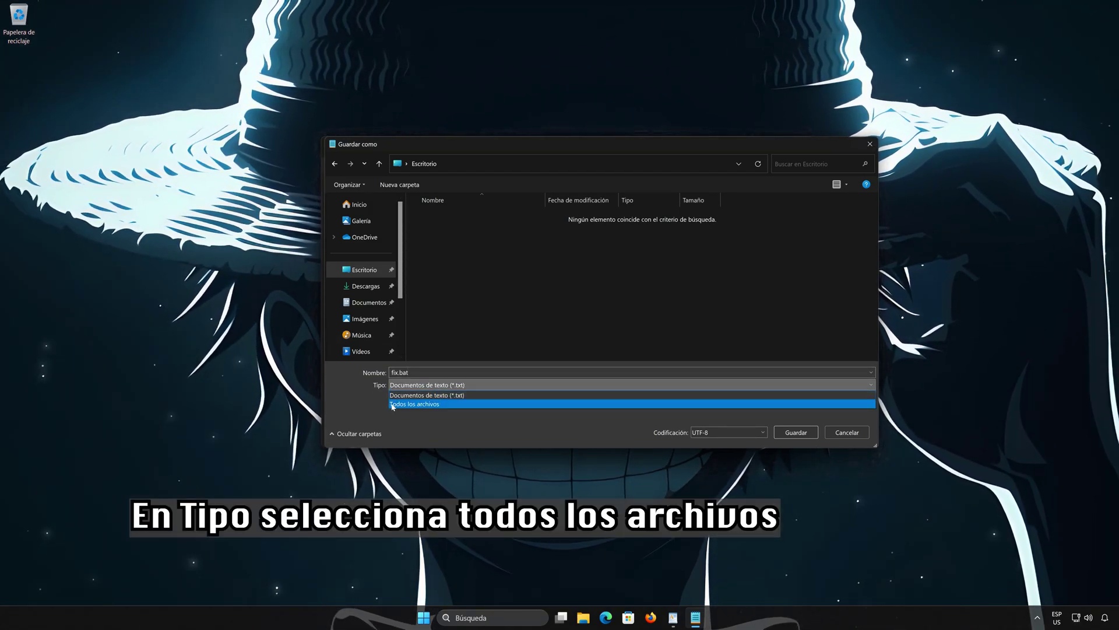
click(425, 404)
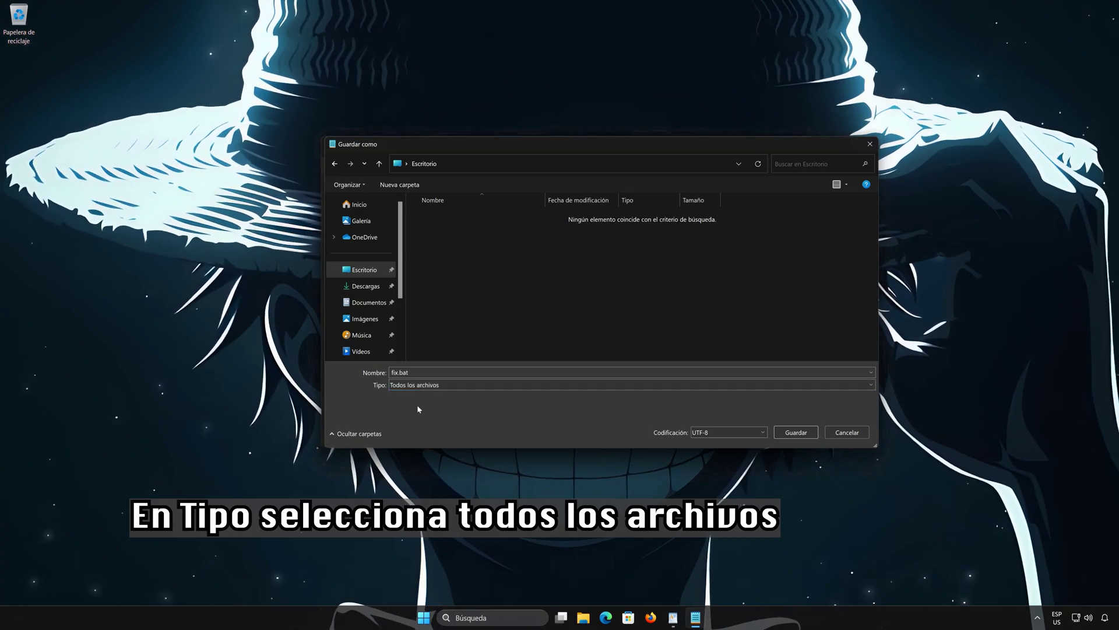
click(800, 434)
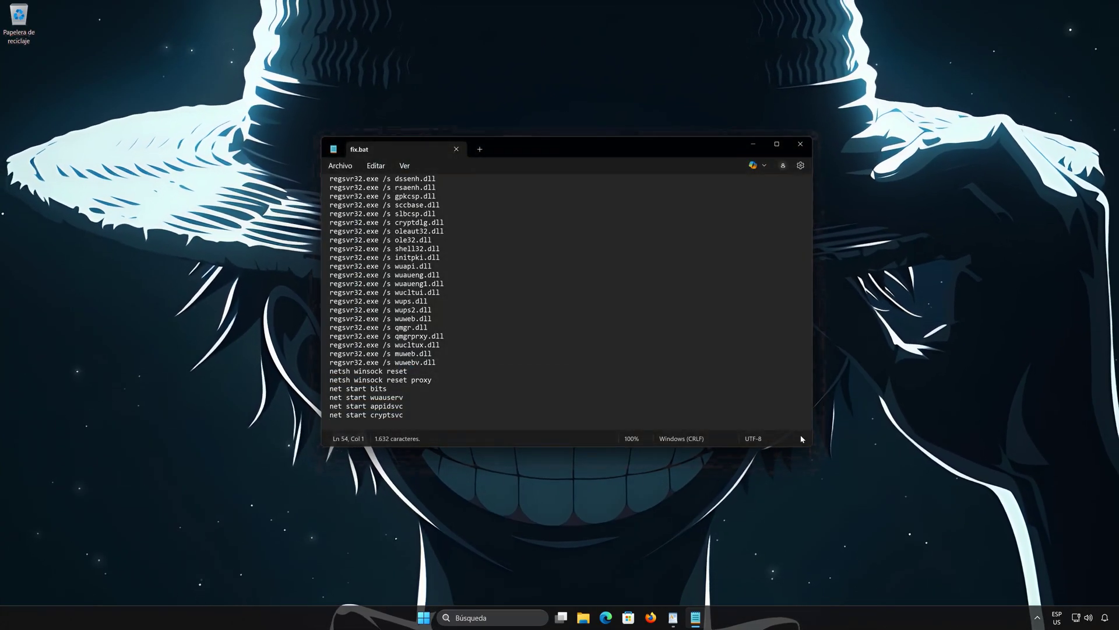
click(801, 146)
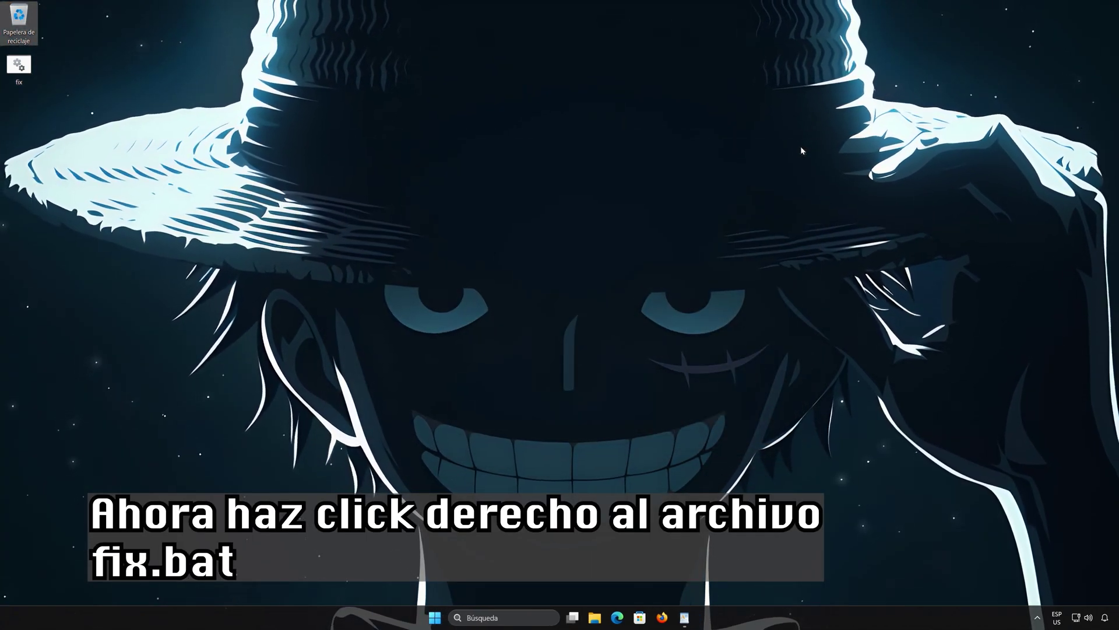
Run the fix batch file on the desktop as administrator, allow its changes, and answer S to stopping the application identity service.
right_click(16, 70)
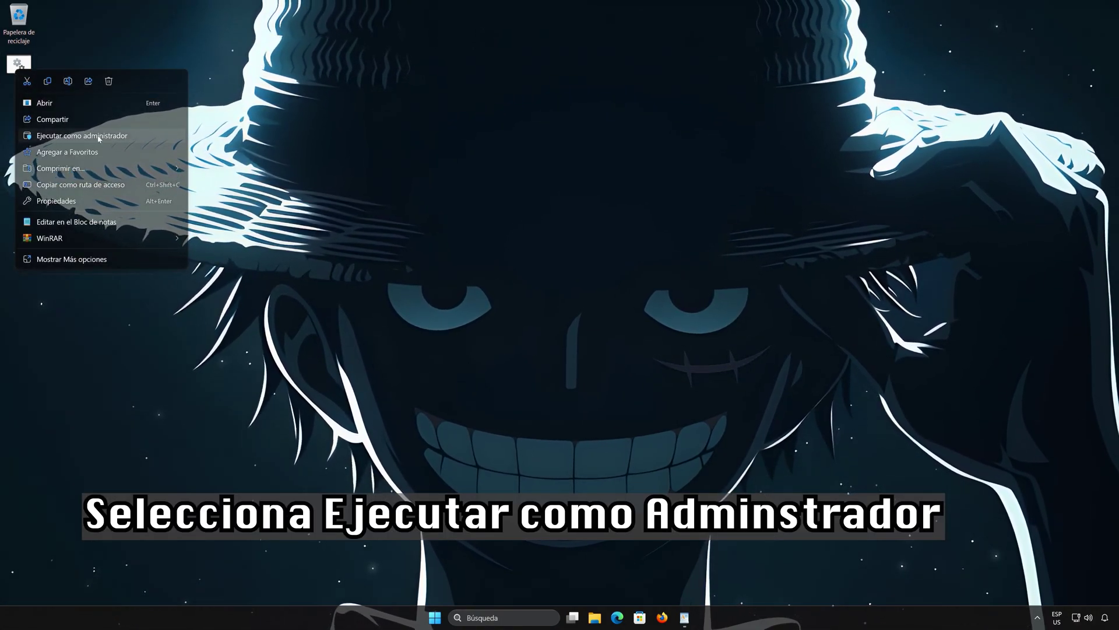
click(116, 136)
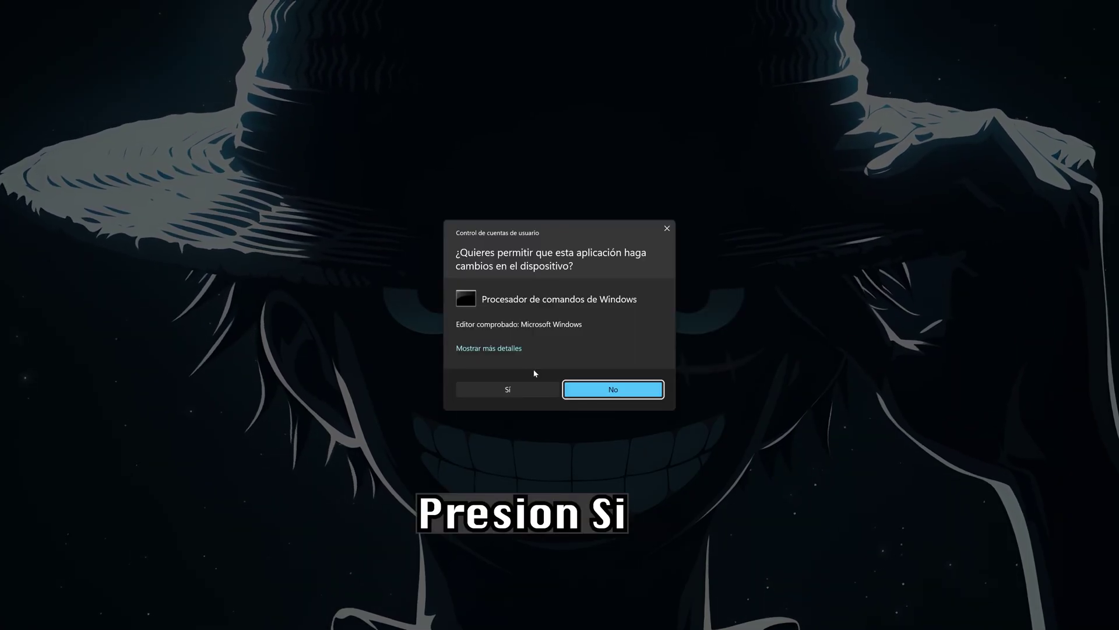
click(510, 390)
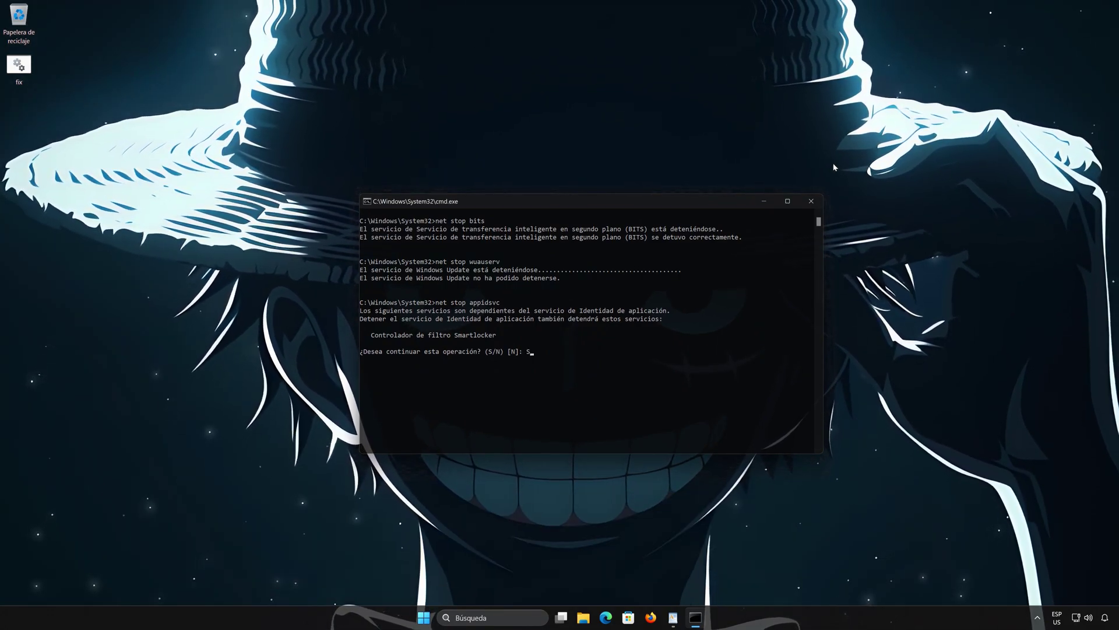
key(Return)
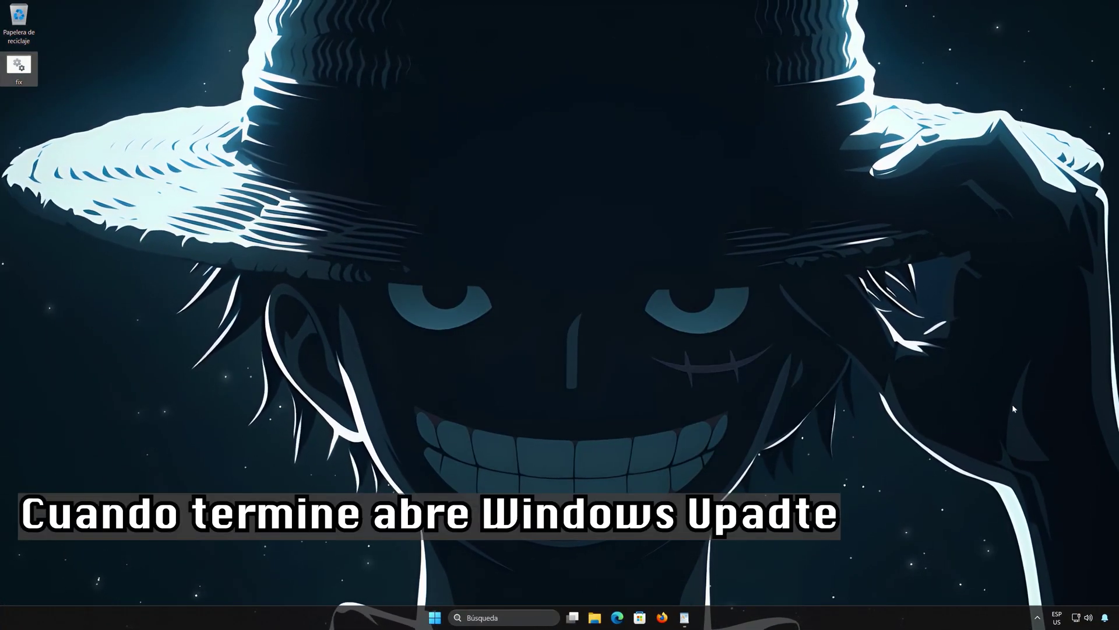
Open Configuración and go to the Windows Update page.
click(434, 617)
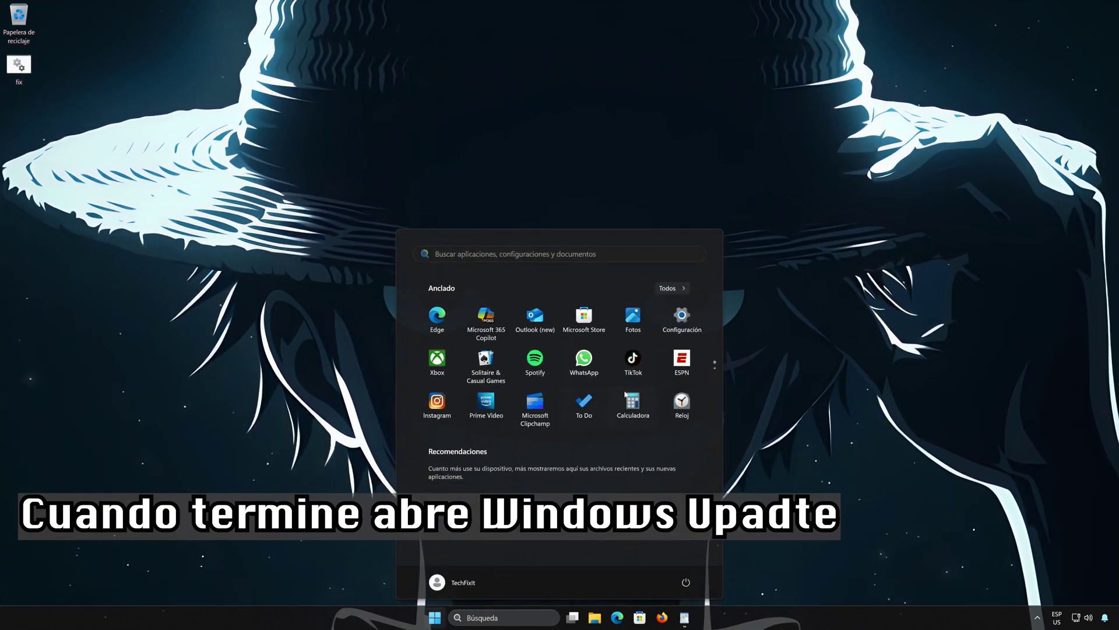
click(678, 322)
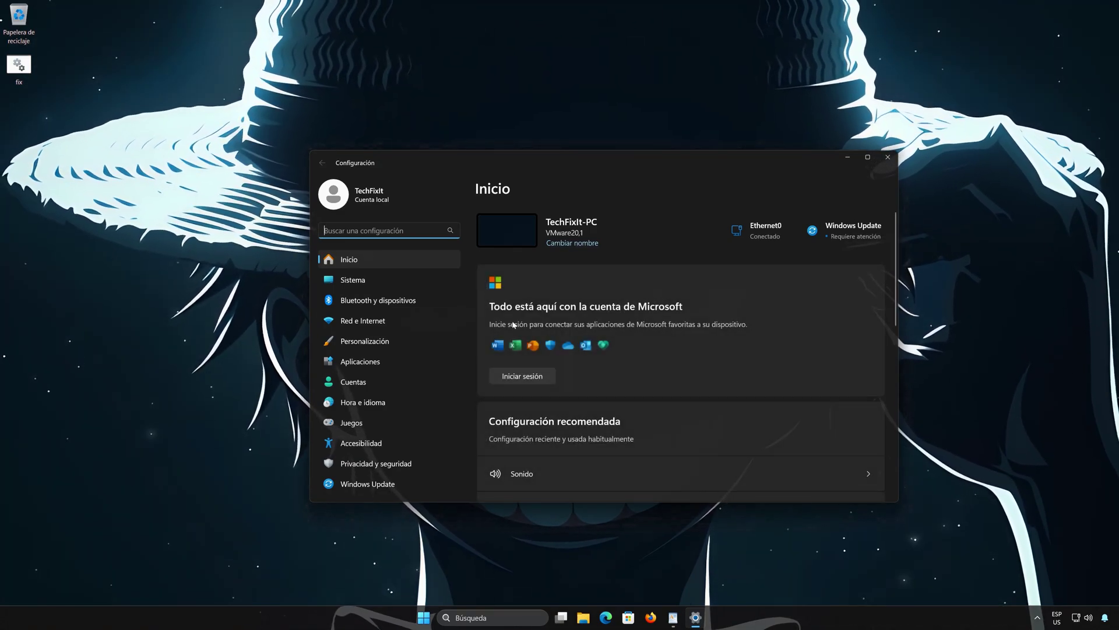
click(358, 484)
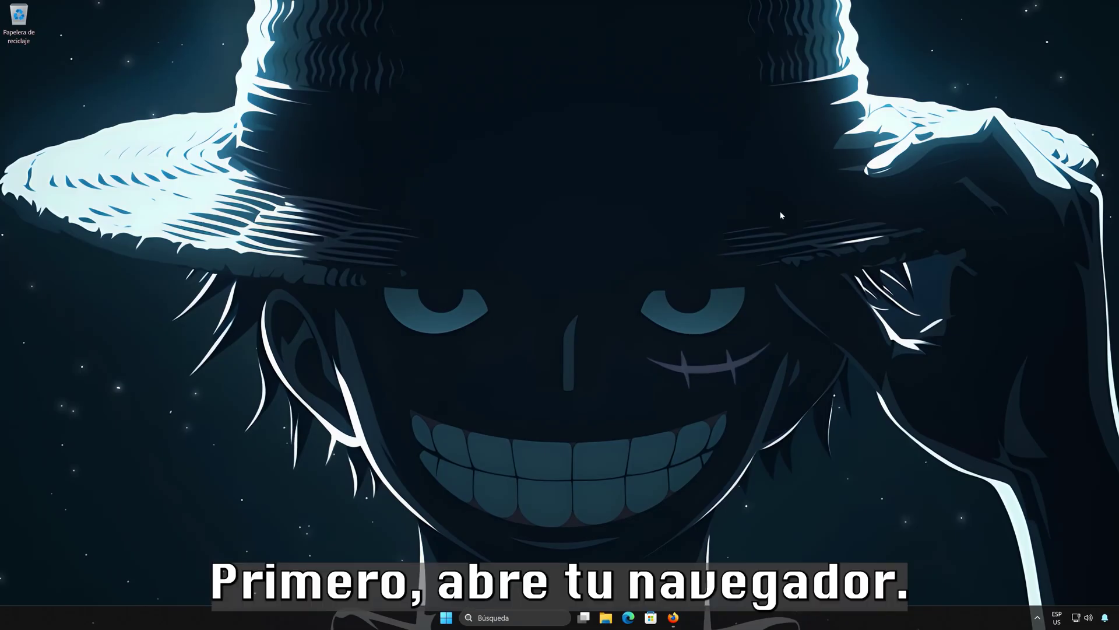
click(674, 617)
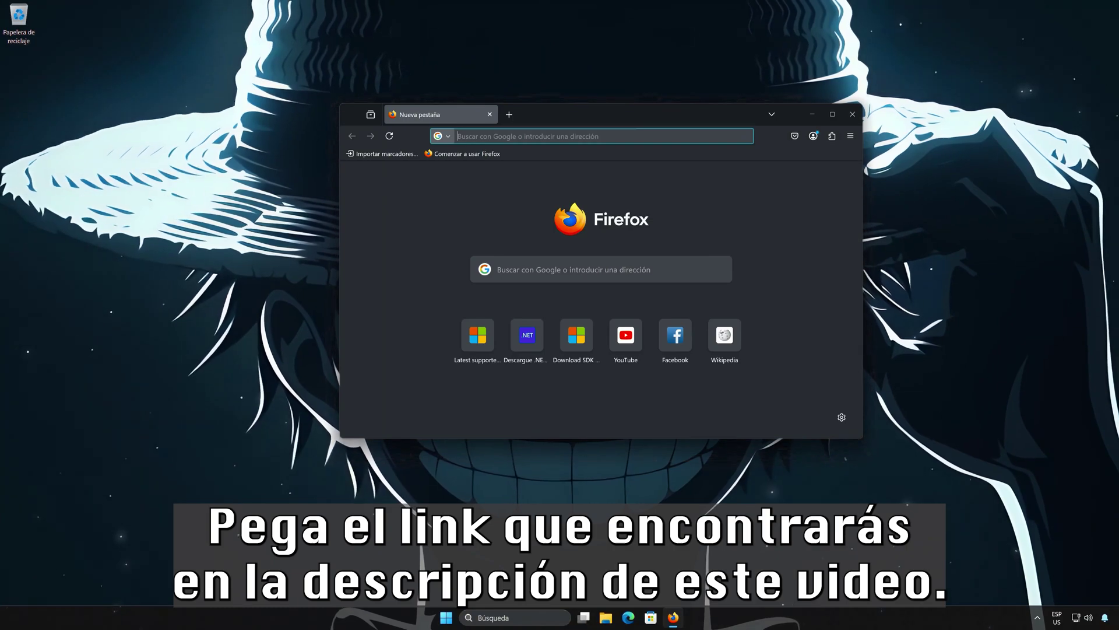
right_click(518, 138)
click(551, 231)
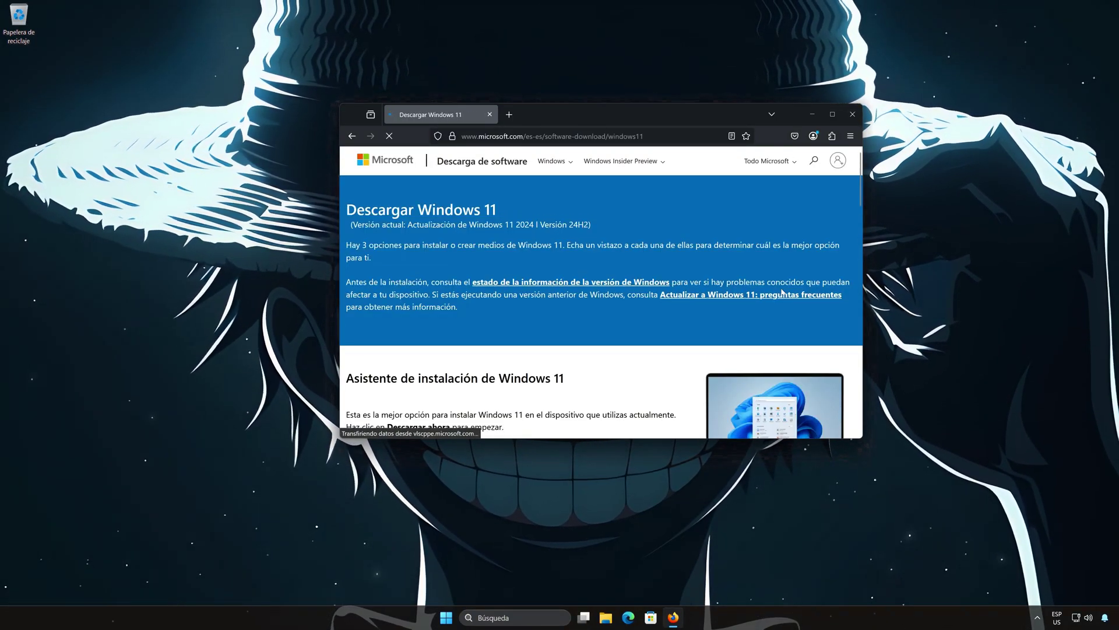
scroll(782, 292, down, 1)
scroll(781, 292, down, 3)
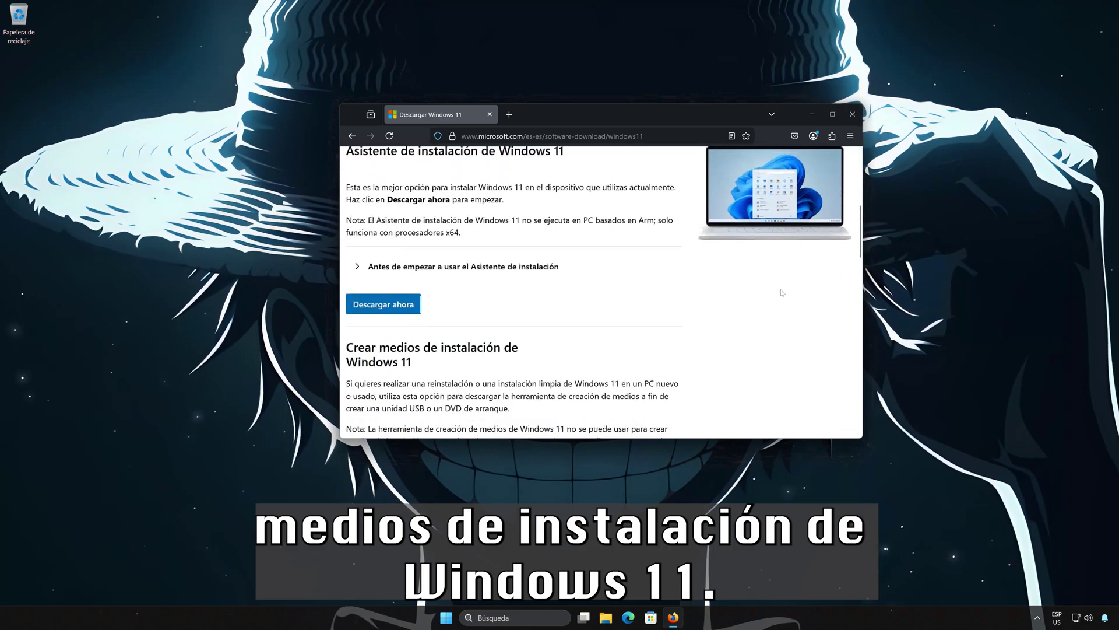
Download the Windows 11 media creation tool from the Crear medios de instalación de Windows 11 section and close the browser.
scroll(781, 293, up, 1)
scroll(782, 293, down, 4)
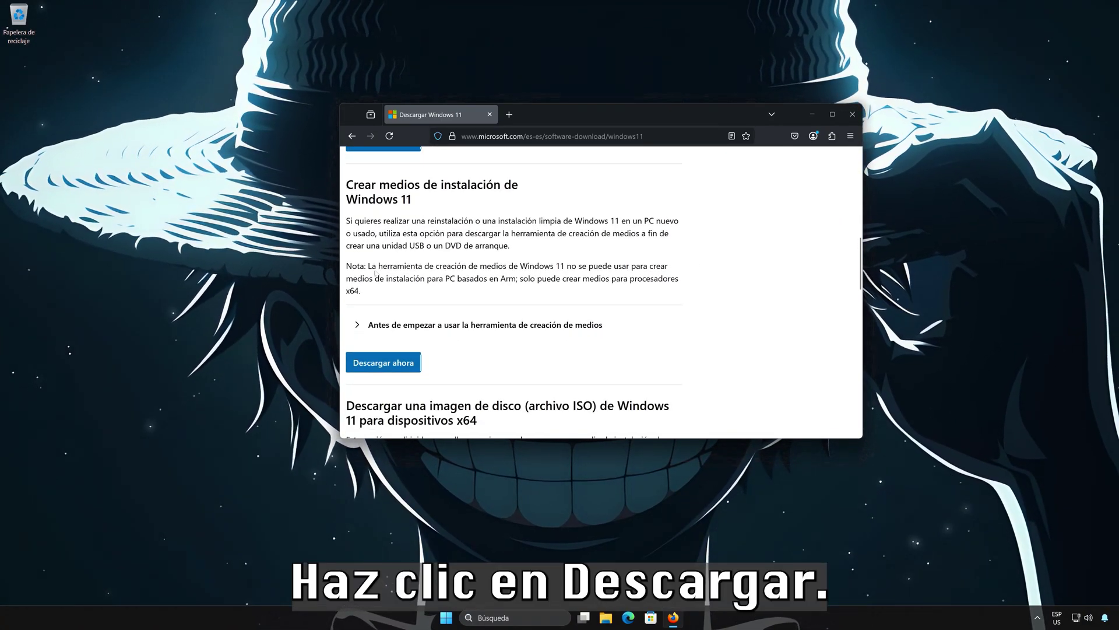
click(380, 369)
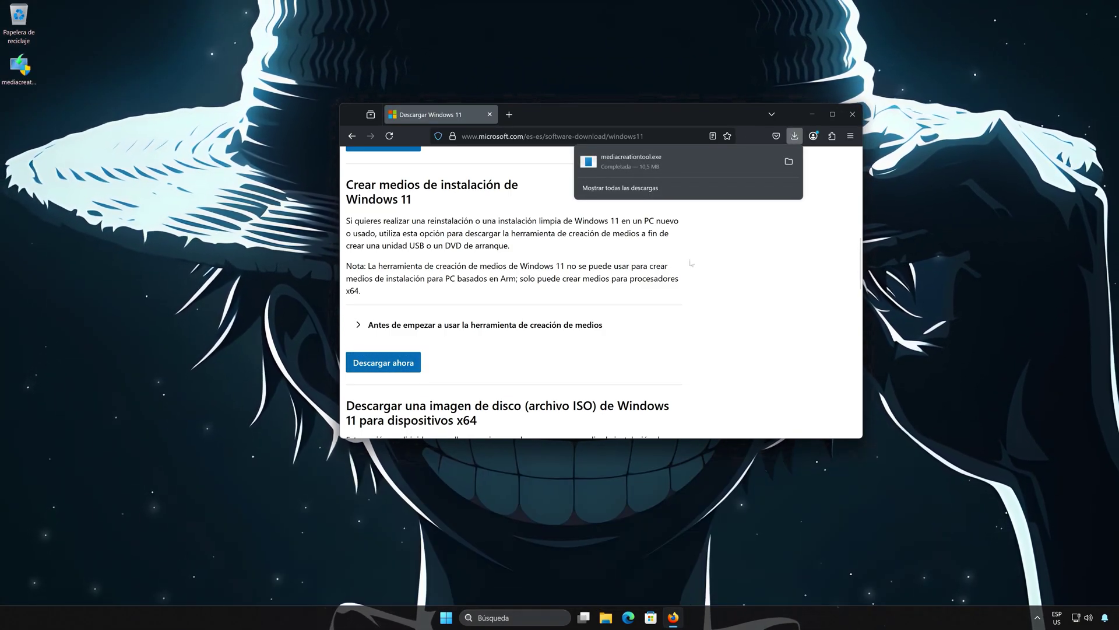
click(853, 116)
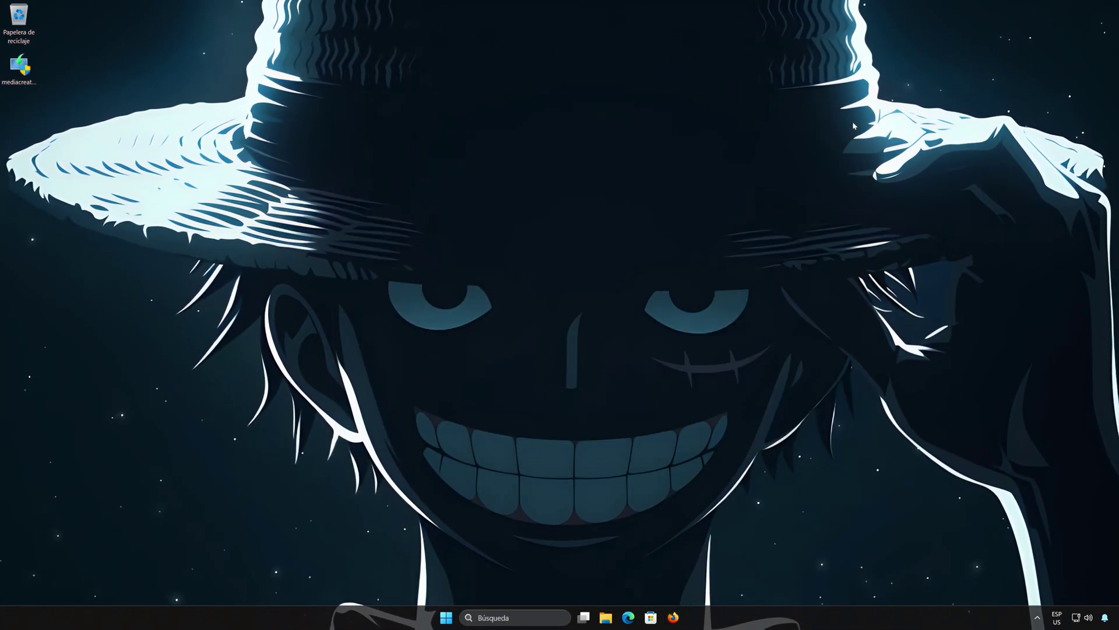
Run mediacreationtool from the desktop, allow it to make changes, and accept its licence terms.
click(26, 71)
double_click(26, 73)
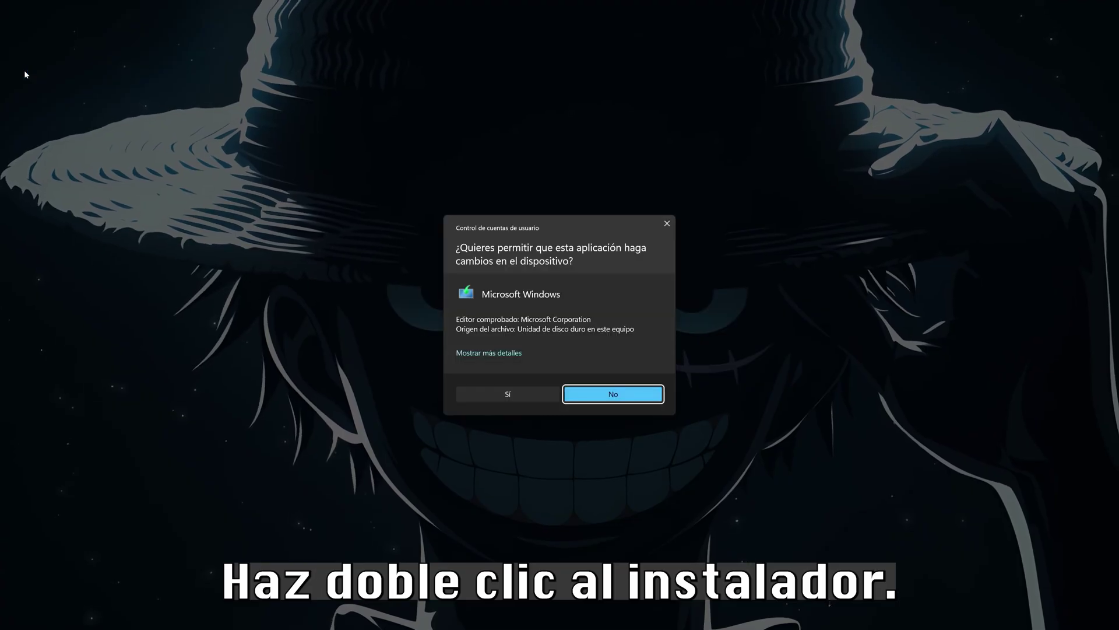
click(507, 395)
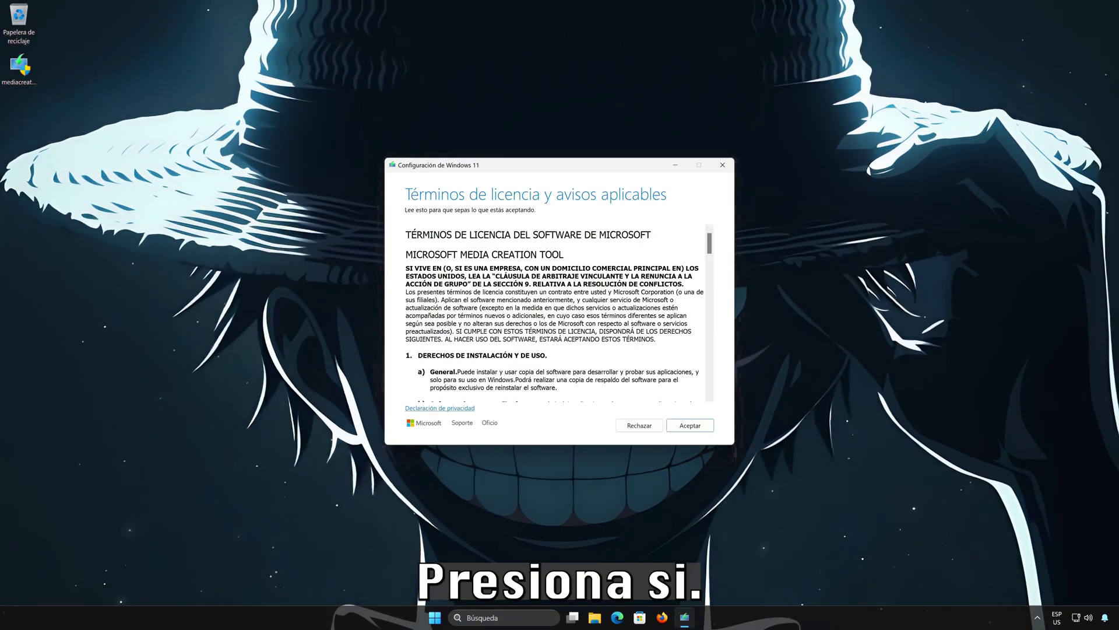
click(689, 432)
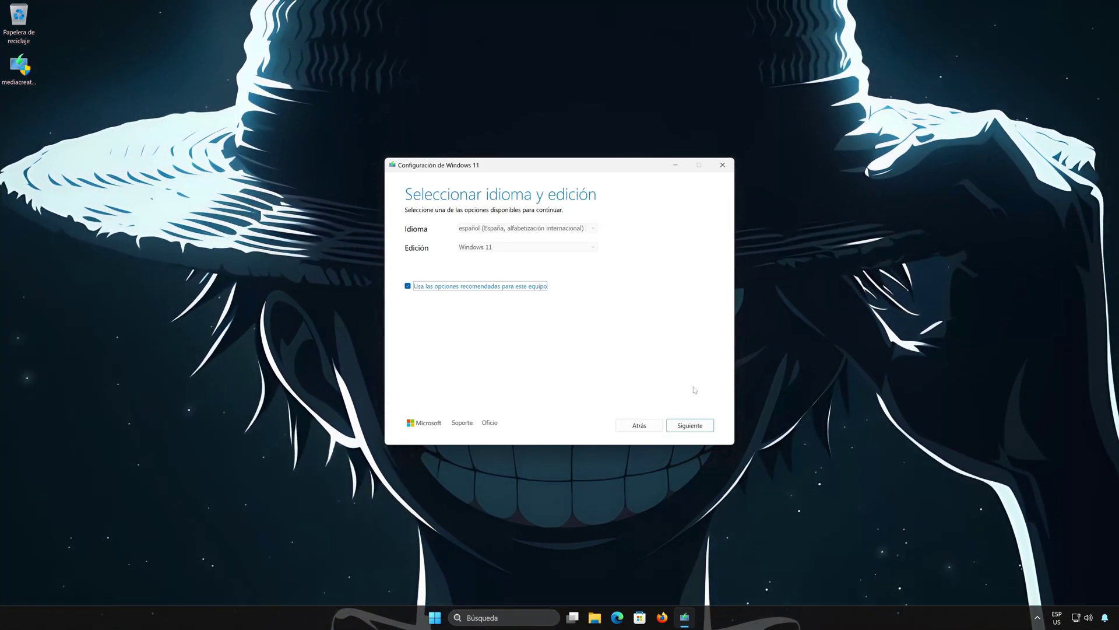
Keep the recommended language and edition, create an Archivo ISO saved to Escritorio as Windows11, and finish the media creation tool.
click(698, 429)
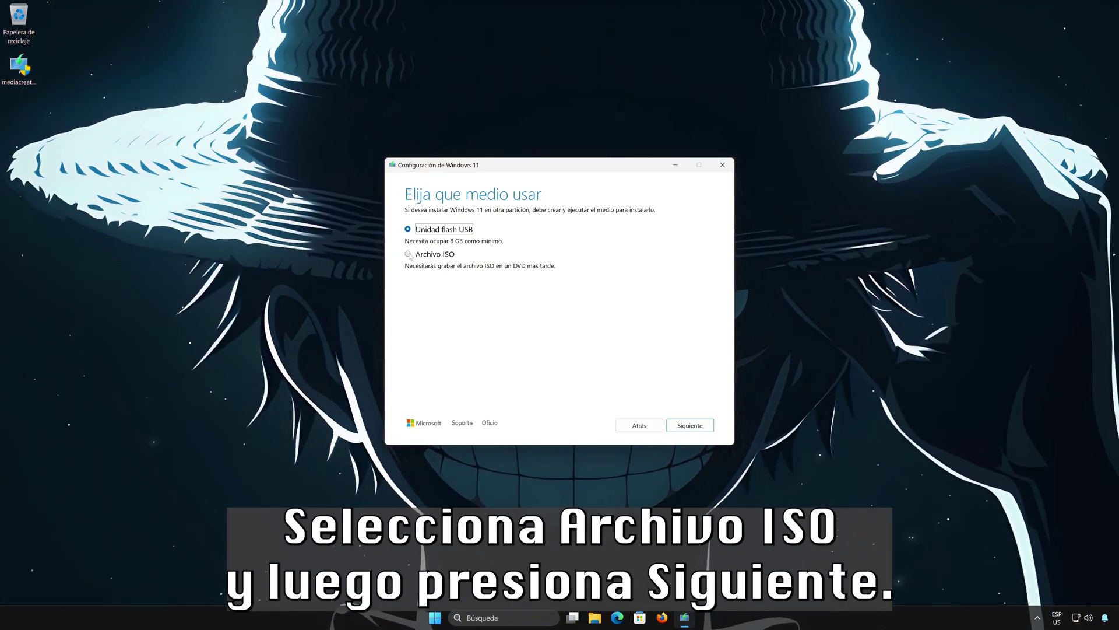
click(410, 254)
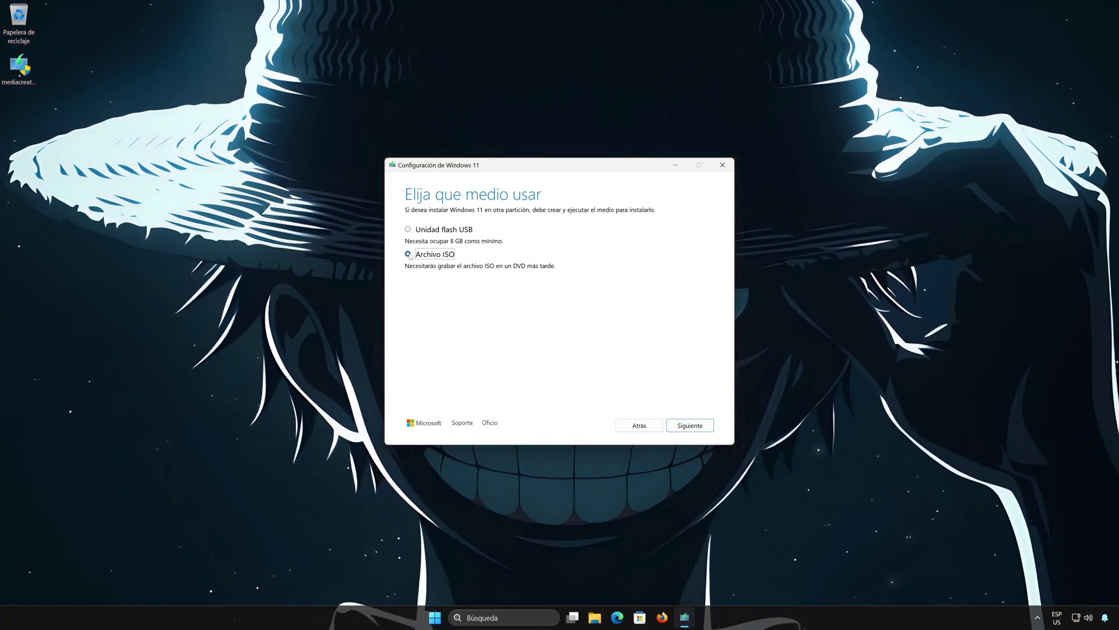
click(703, 426)
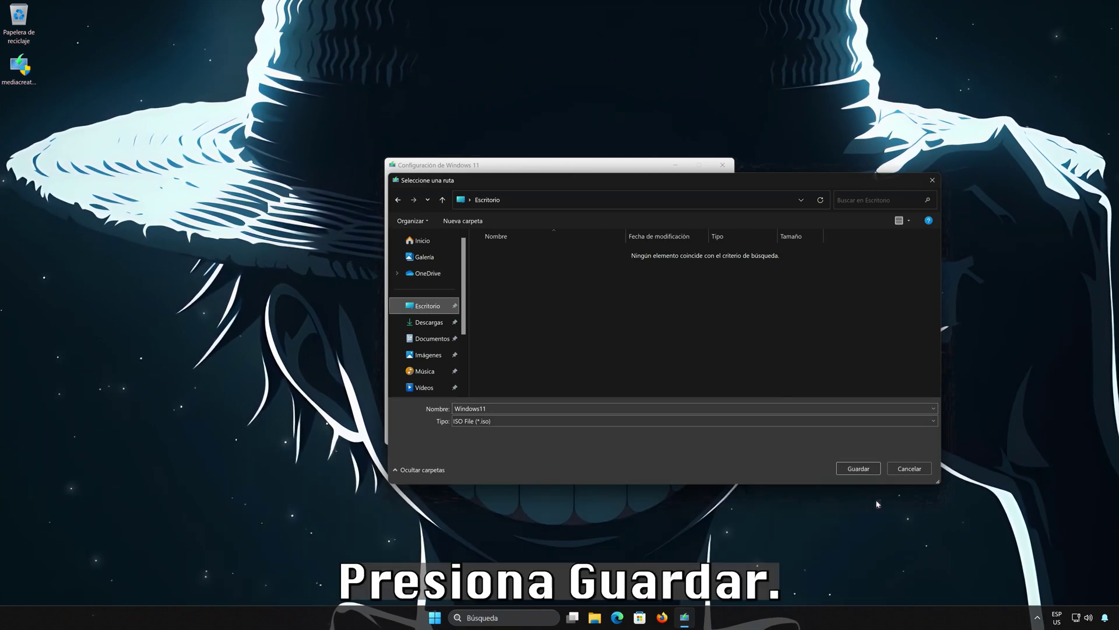
click(858, 468)
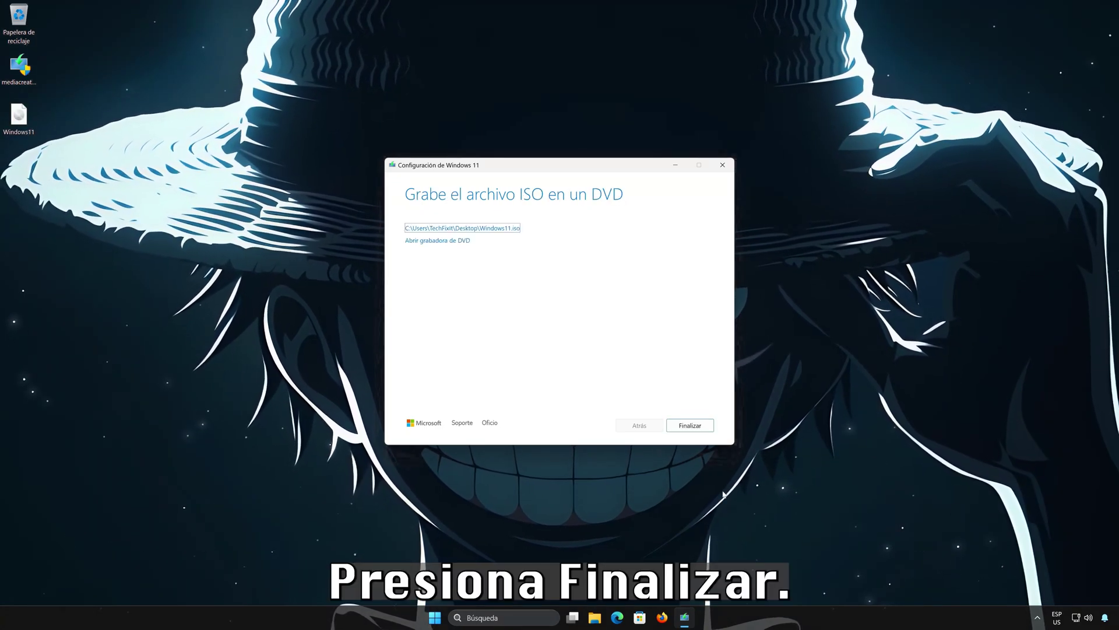
click(685, 429)
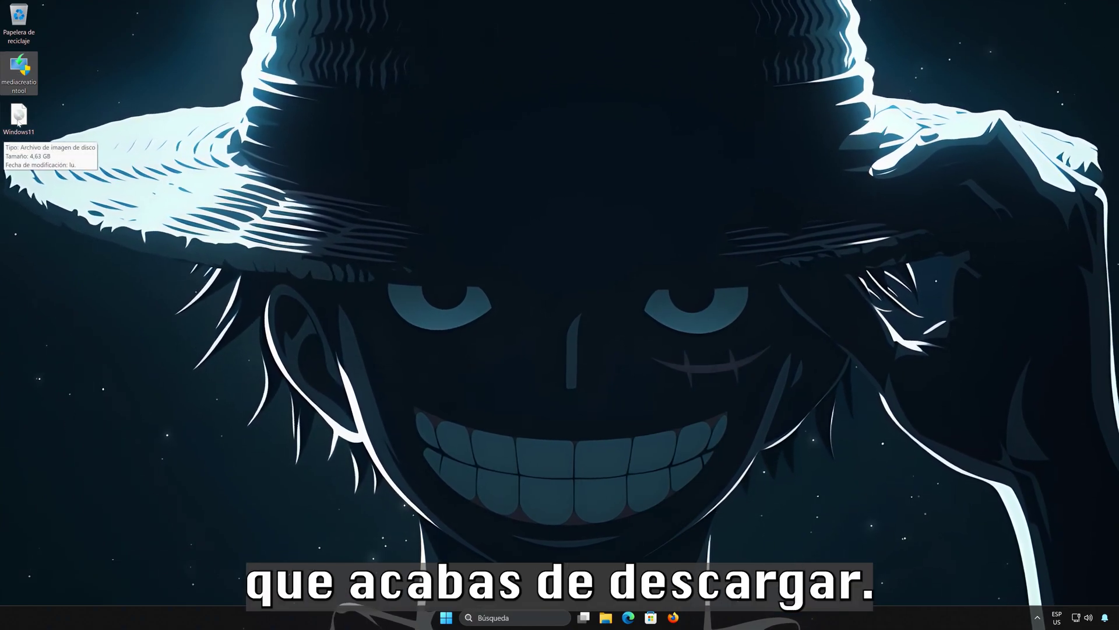
Open the Windows11 ISO from the desktop, run its setup application with changes allowed, and close the drive's folder window.
double_click(18, 117)
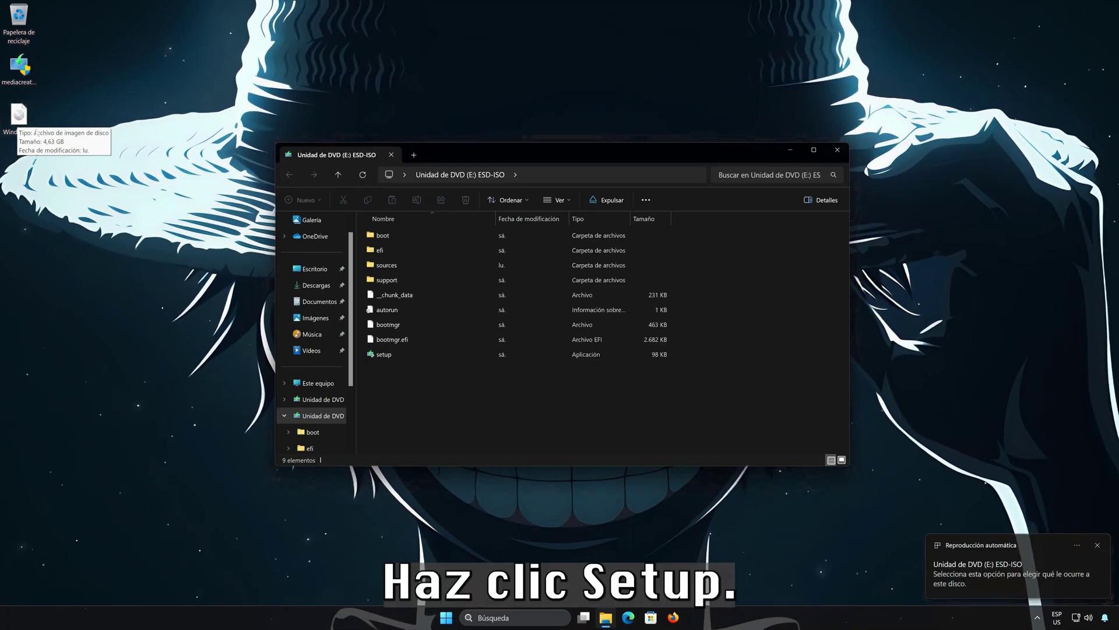
double_click(417, 354)
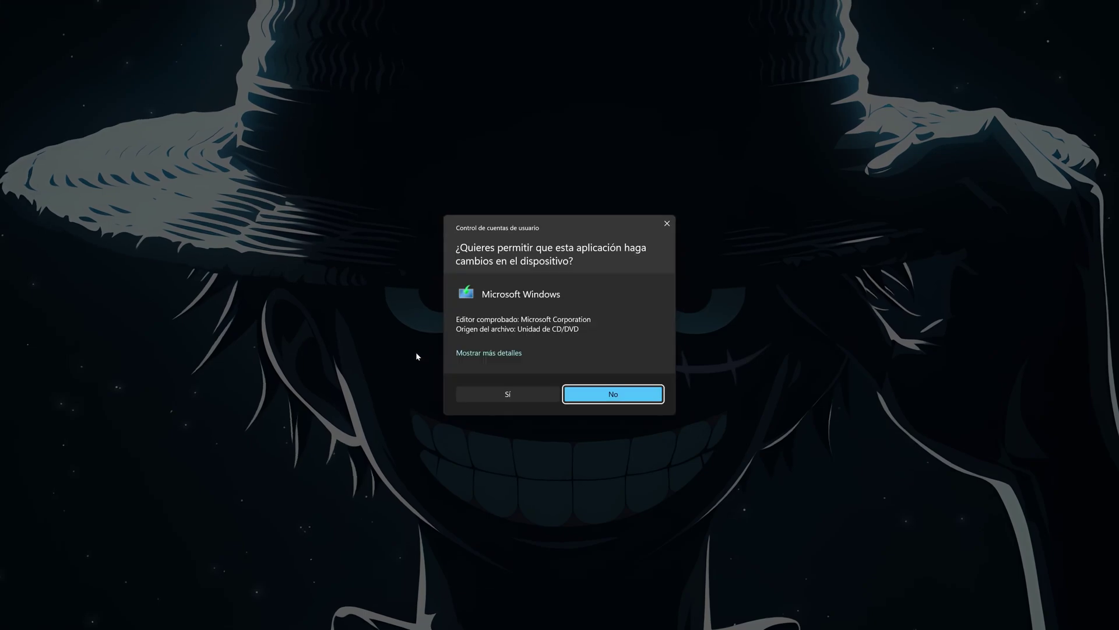
click(507, 394)
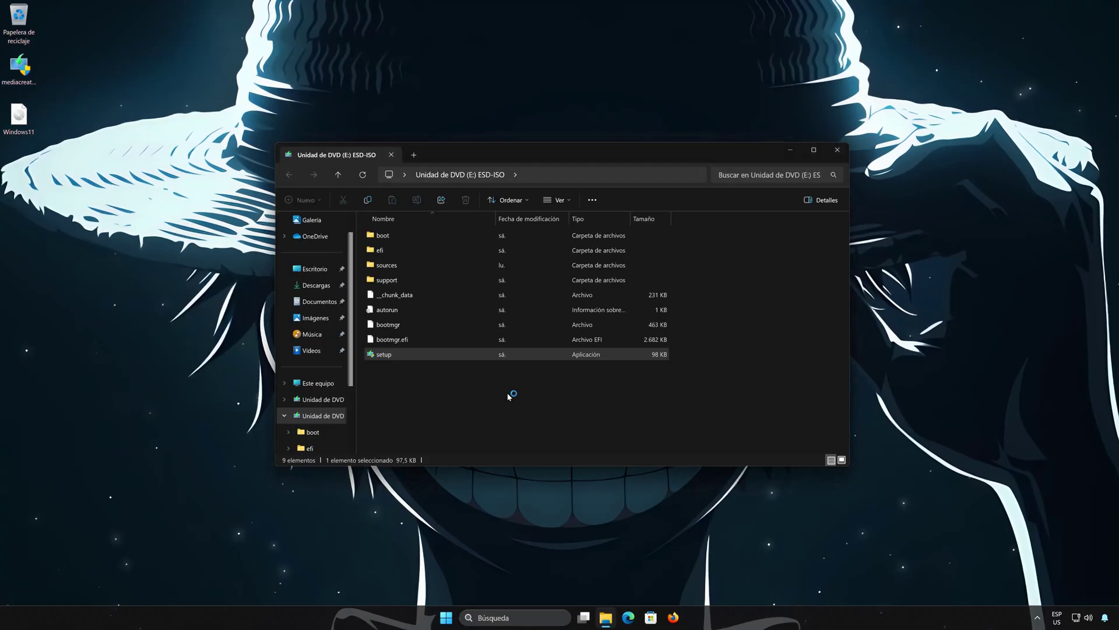
click(839, 150)
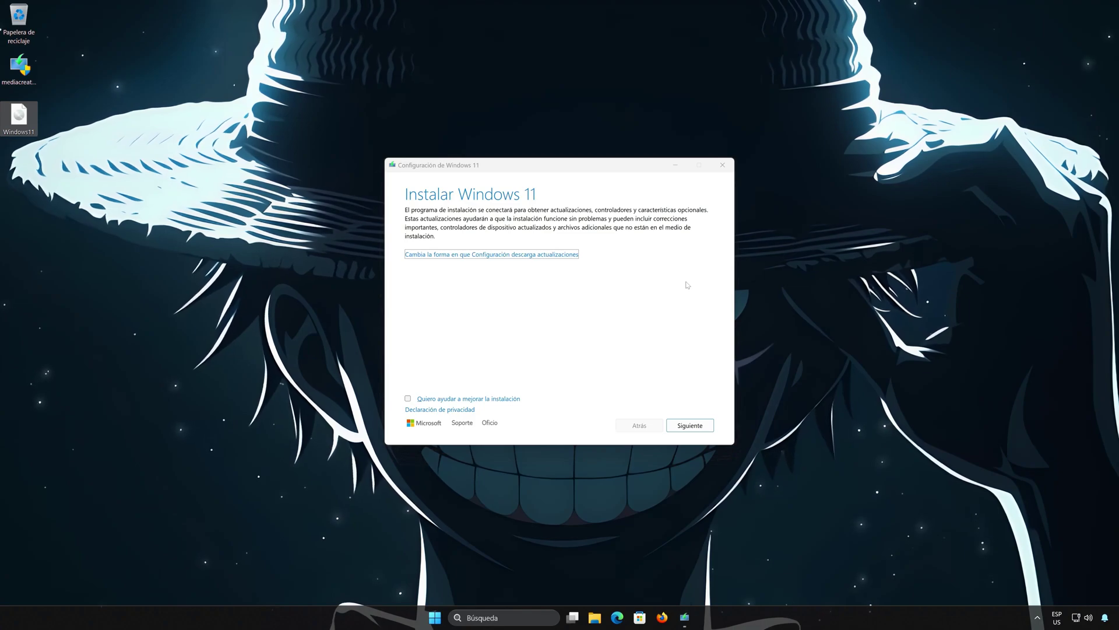
Accept the Windows 11 installation licence terms and continue with Conservar los archivos personales y las aplicaciones.
click(699, 426)
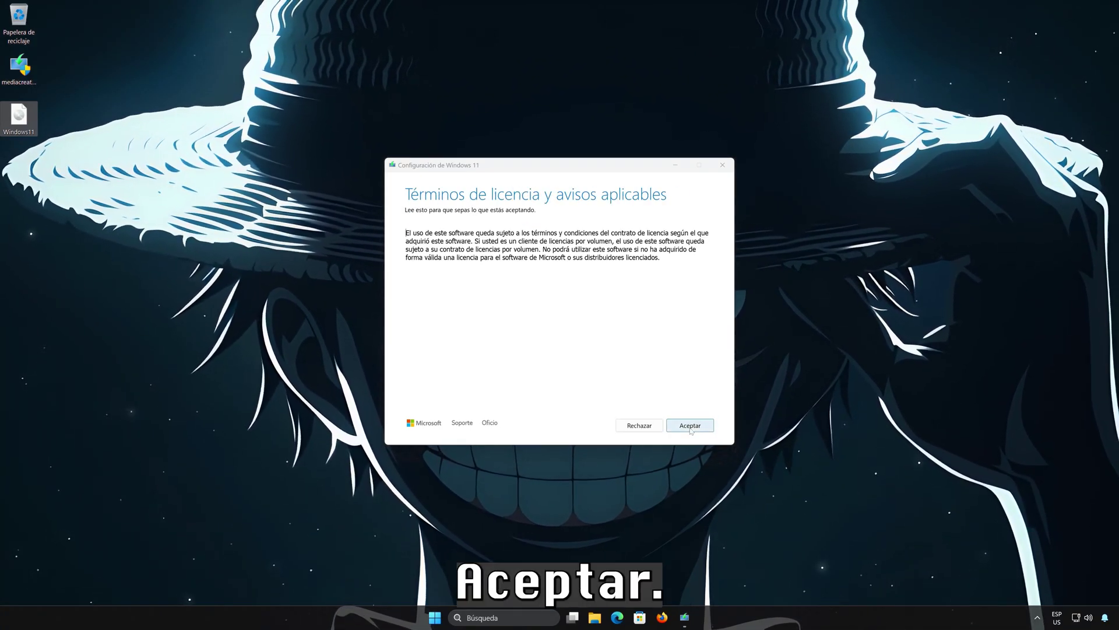
click(690, 425)
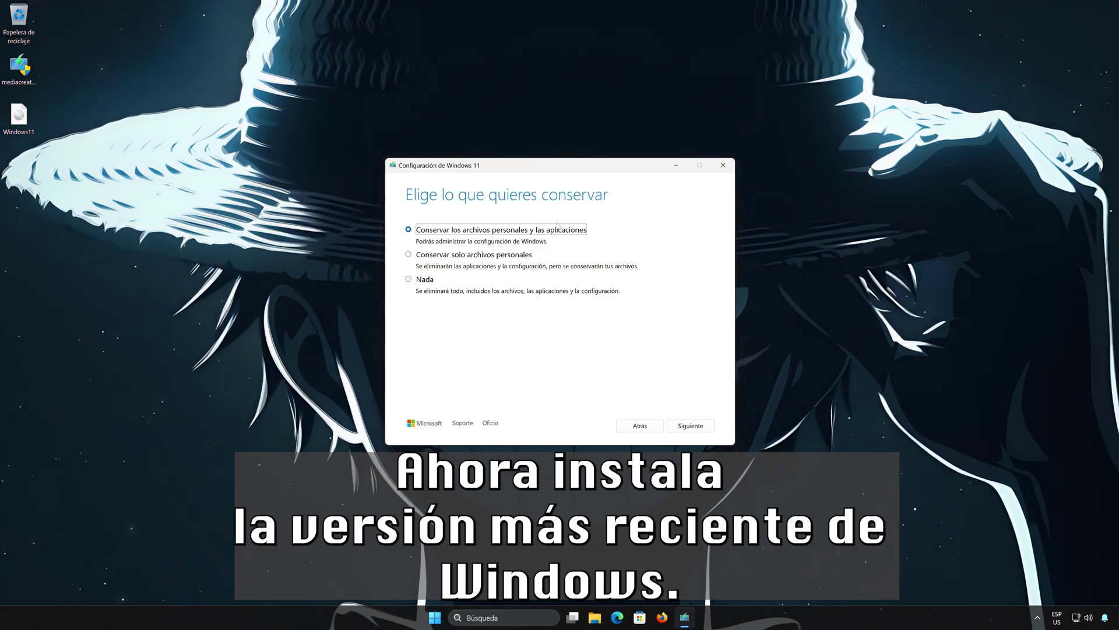
click(691, 426)
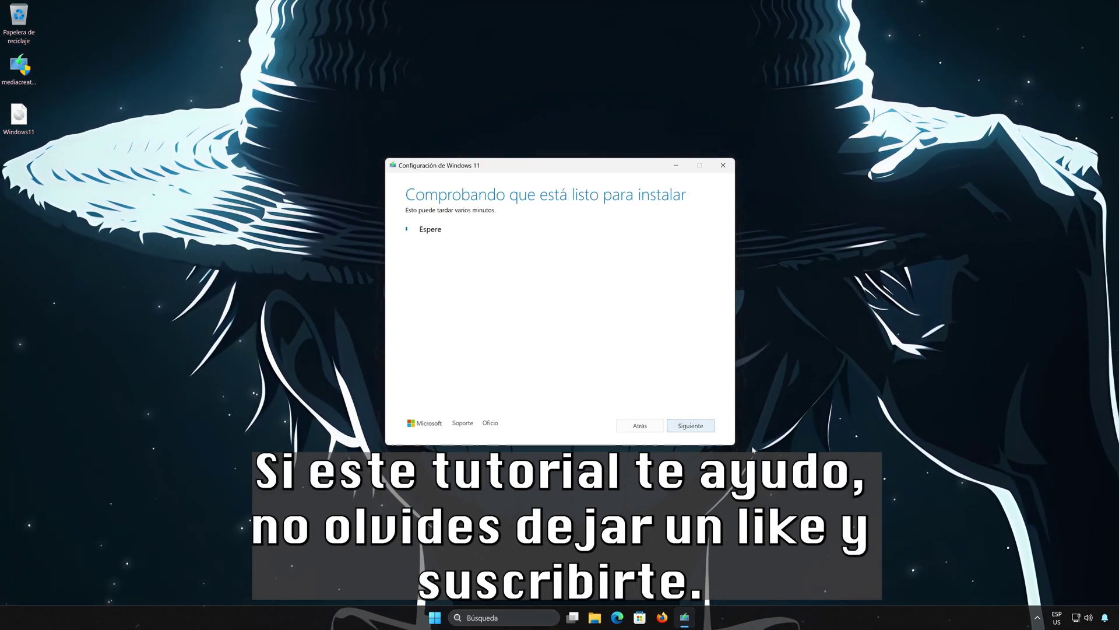